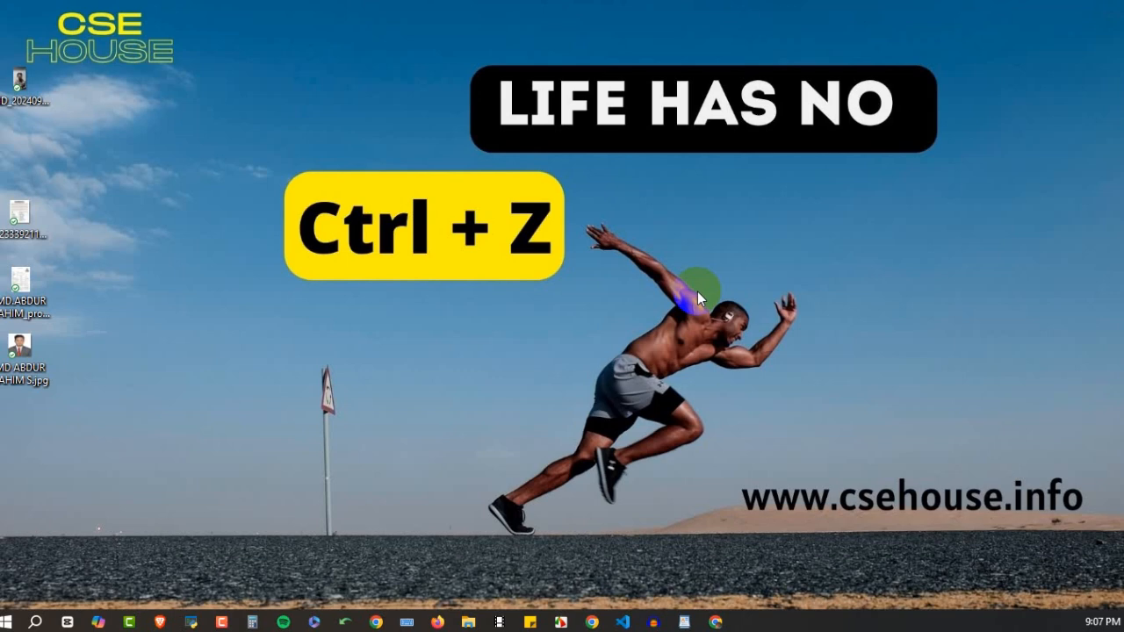
# Open the Chrome browser and go to canva.com
pyautogui.click(716, 620)
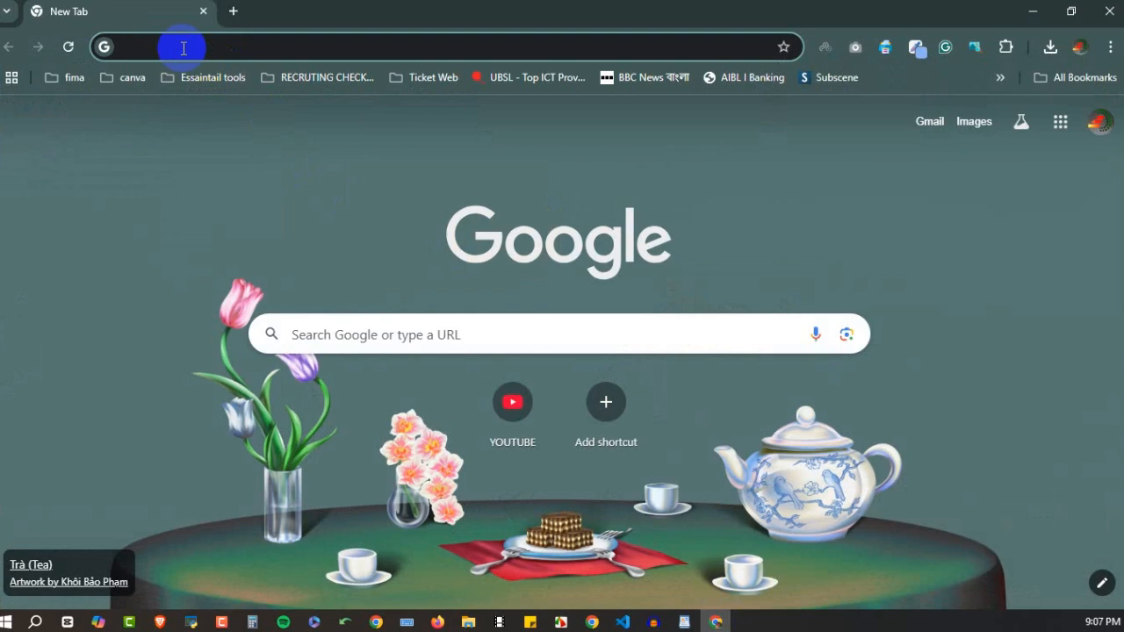
pyautogui.write('ca')
pyautogui.press('Return')
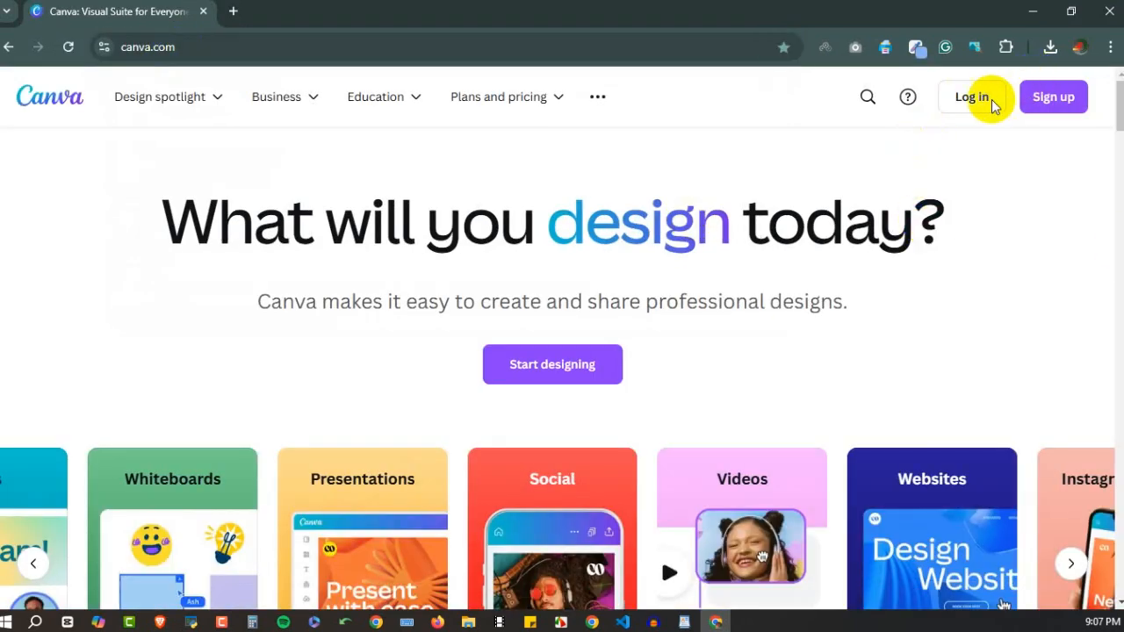
# Log in to Canva with the saved Google account and approve the Google sign-in
pyautogui.click(999, 109)
pyautogui.press('Escape')
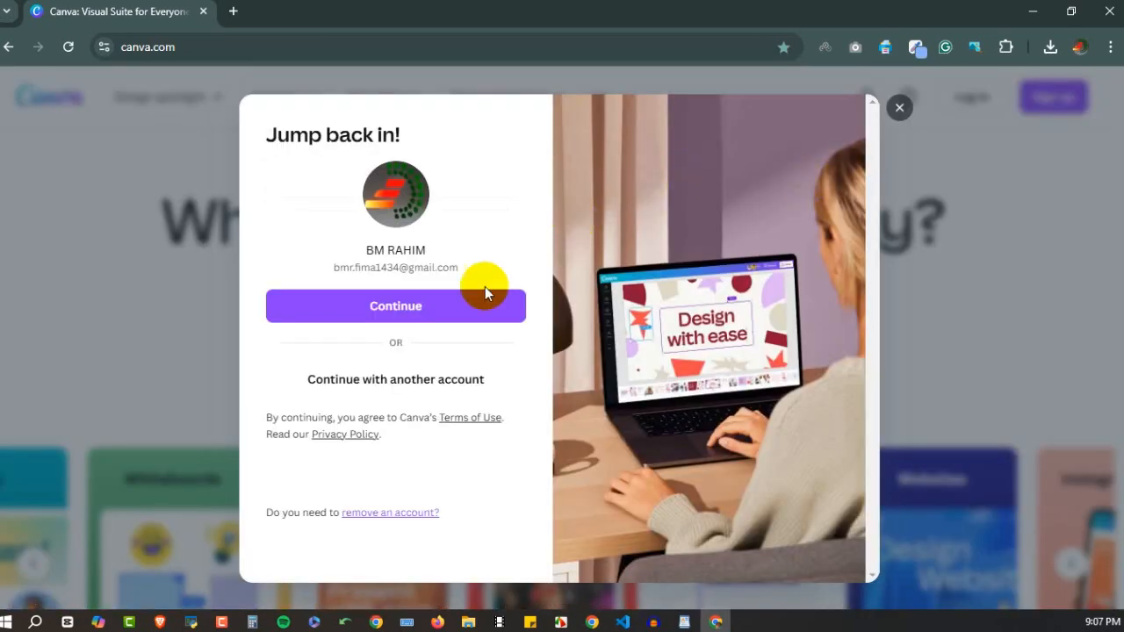
pyautogui.click(391, 305)
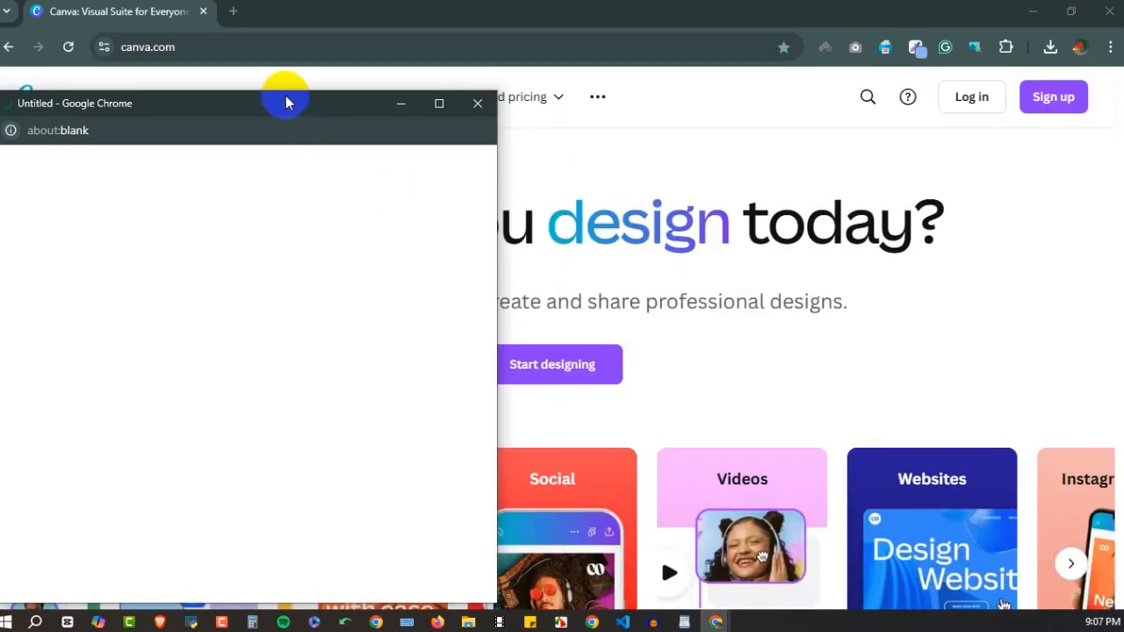
pyautogui.moveTo(286, 103); pyautogui.dragTo(575, 91)
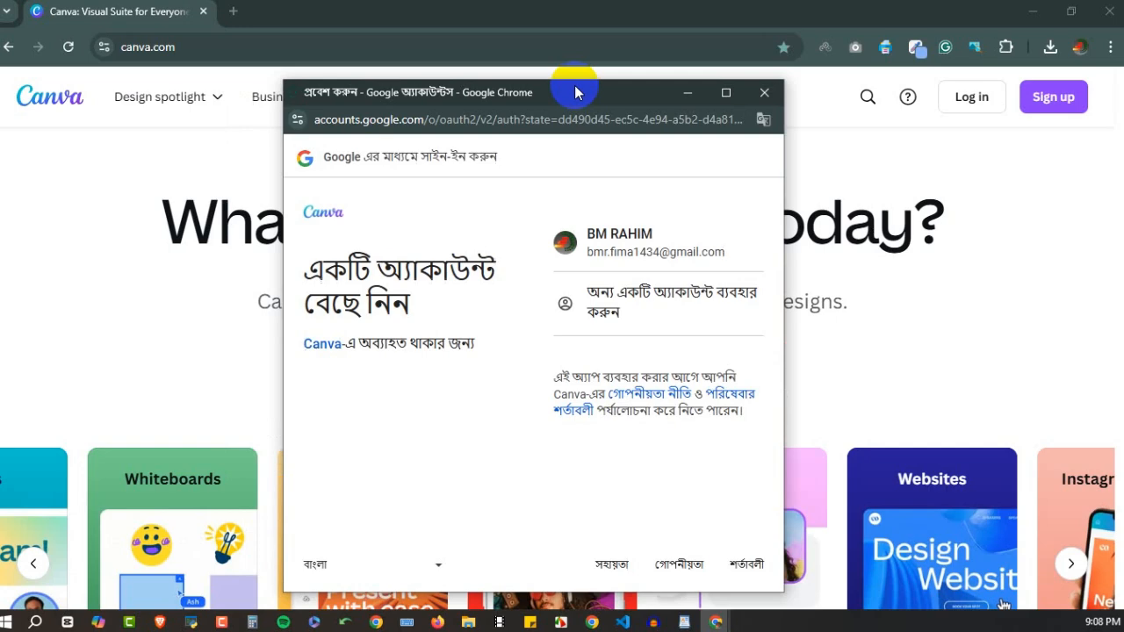
pyautogui.click(609, 261)
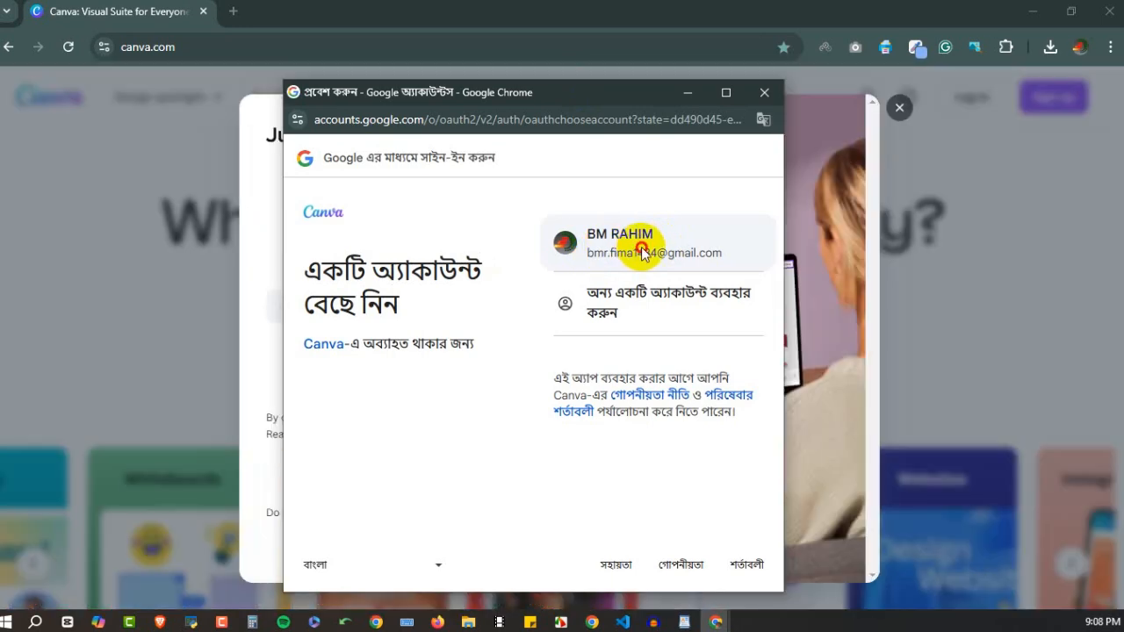
pyautogui.click(642, 252)
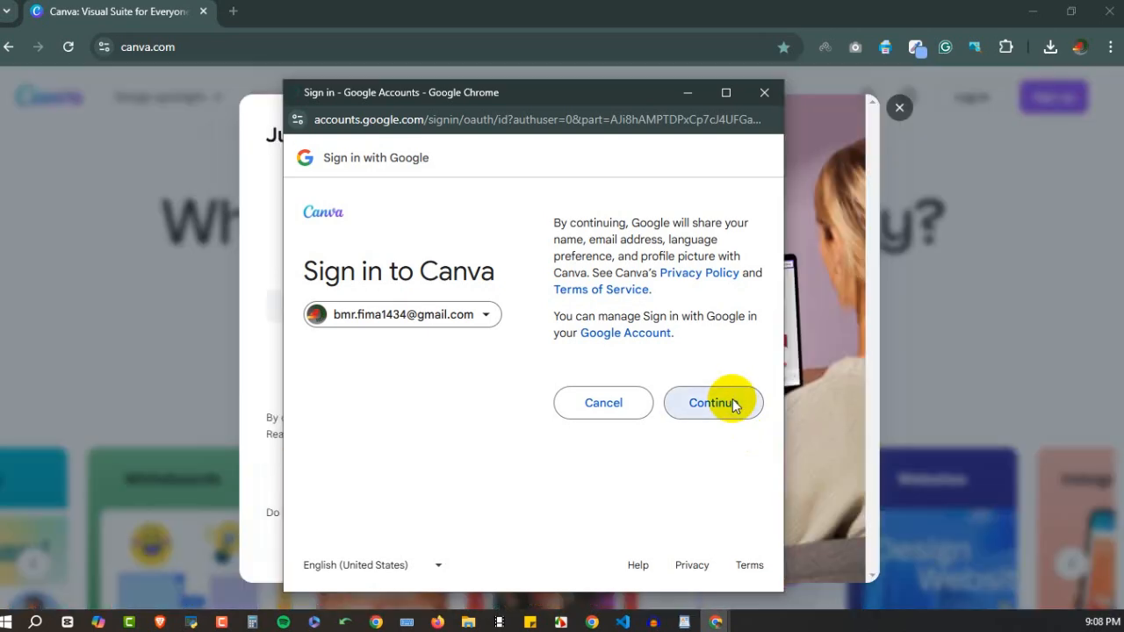
pyautogui.click(733, 405)
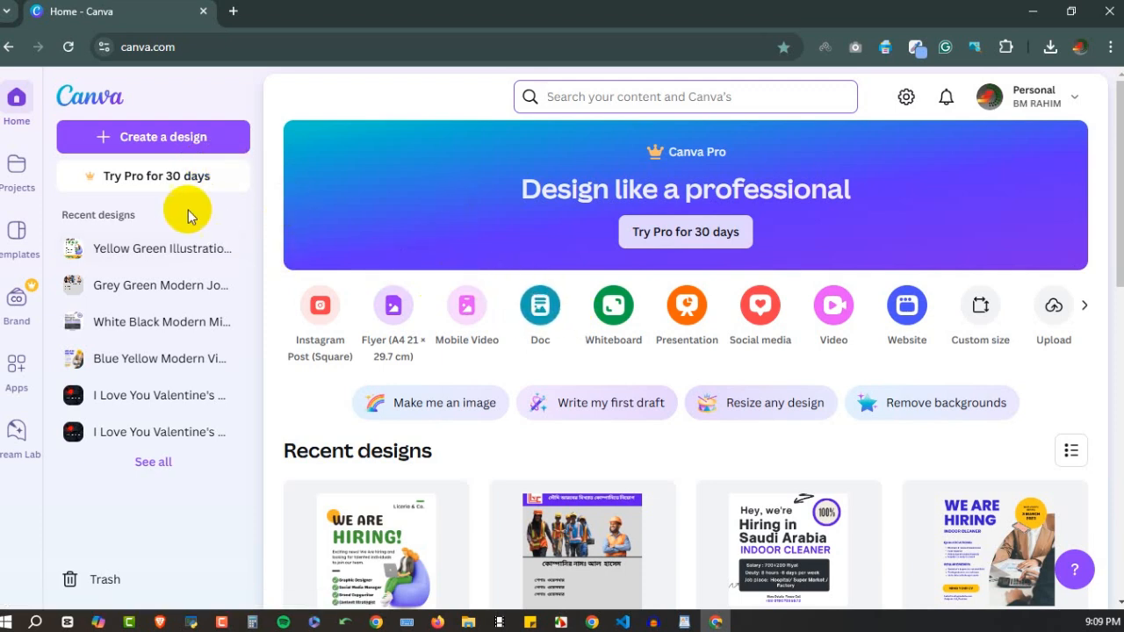
# Search Canva's content for "youtube thumnail"
pyautogui.click(602, 101)
pyautogui.click(432, 96)
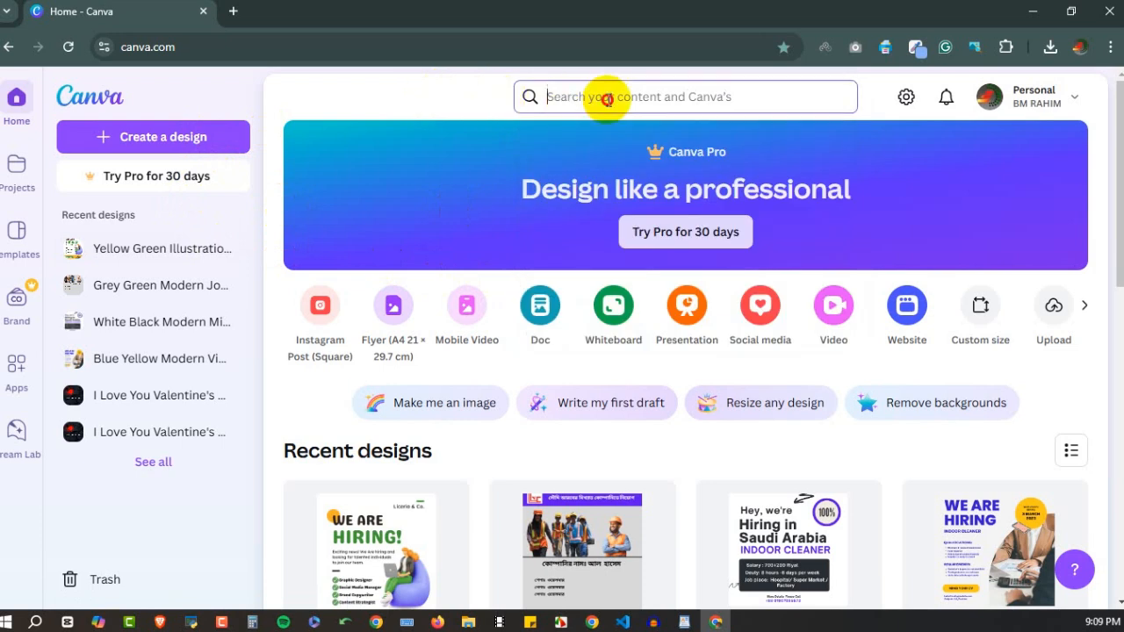
pyautogui.click(605, 100)
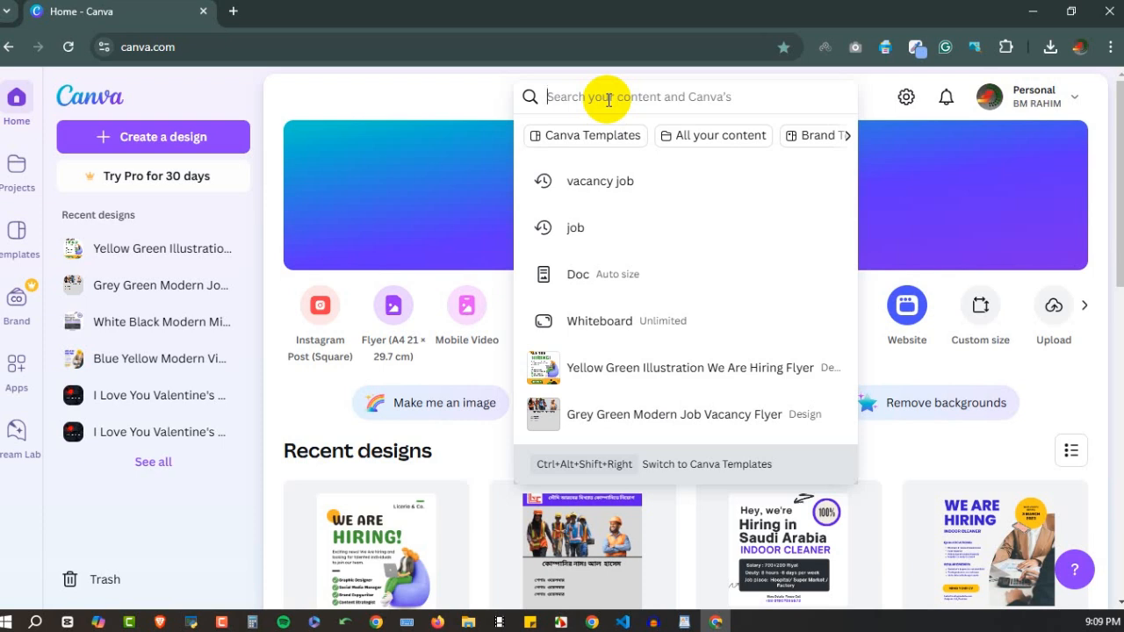
pyautogui.write('yout')
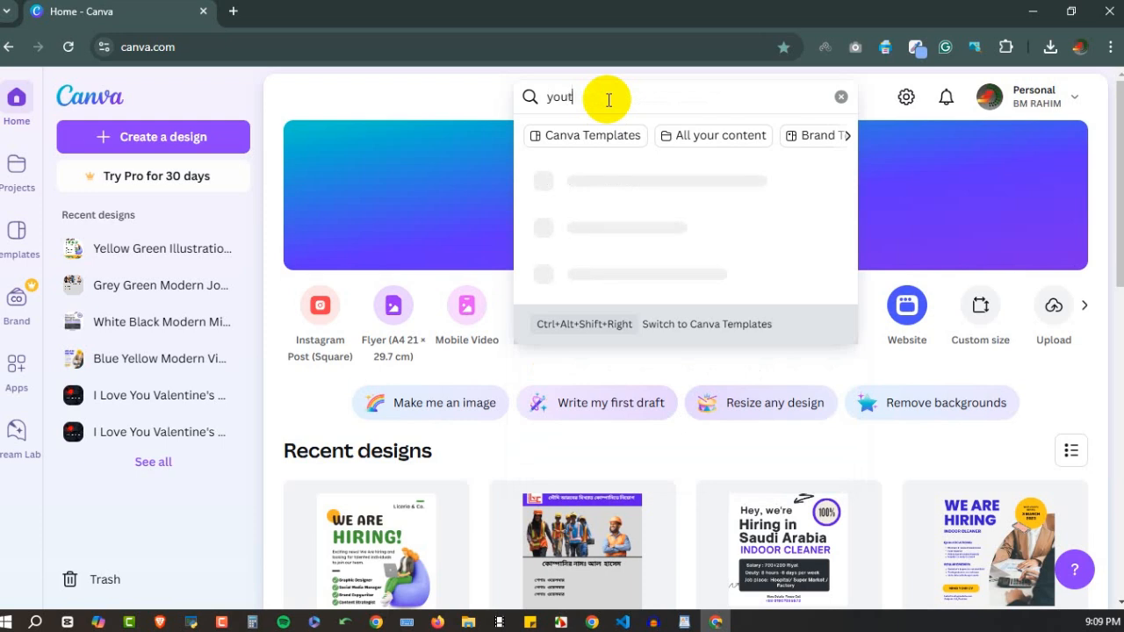
pyautogui.write('ube thumnail')
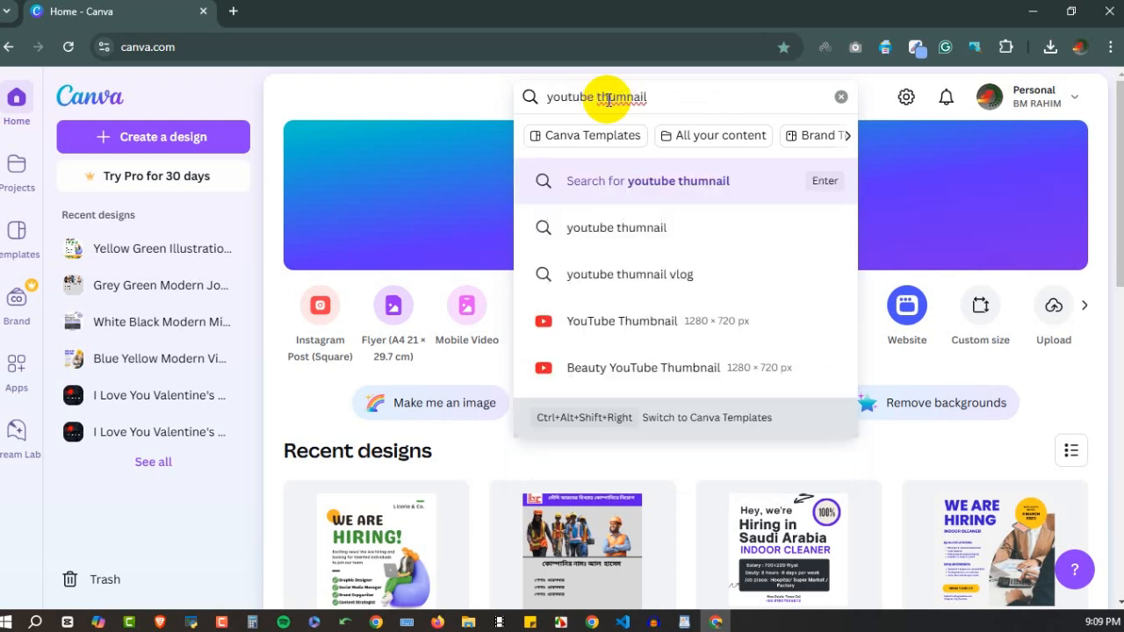
pyautogui.click(622, 227)
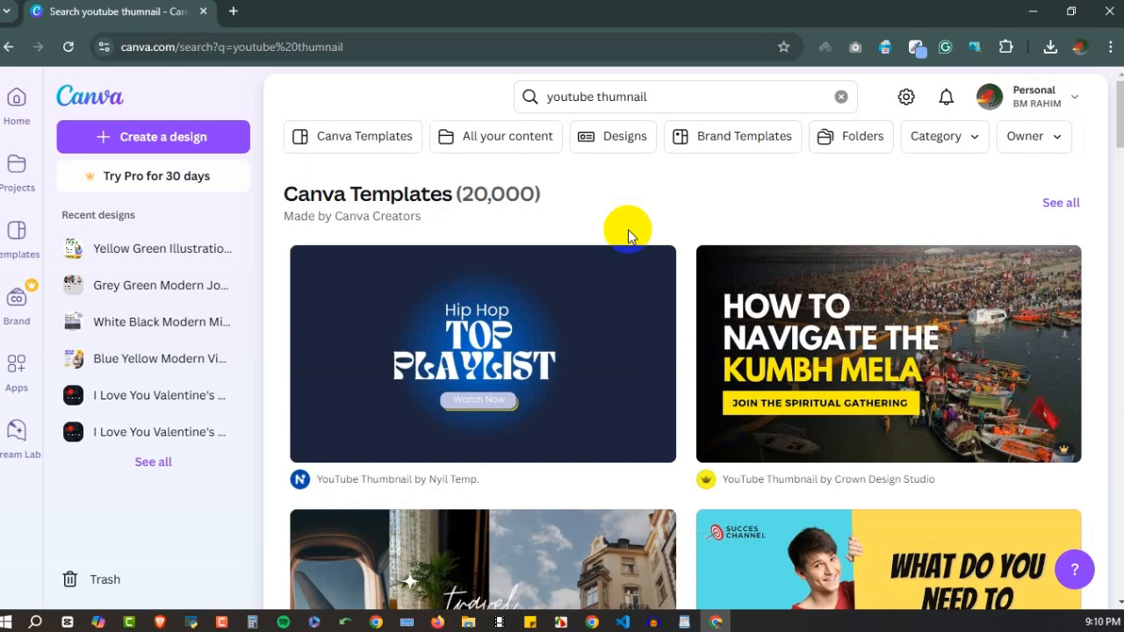
# Choose the "Grow Business Rapidly" template, Blue and Yellow Professional Business YouTube Thumbnail, and start customizing it
pyautogui.scroll(-4, 627, 229)
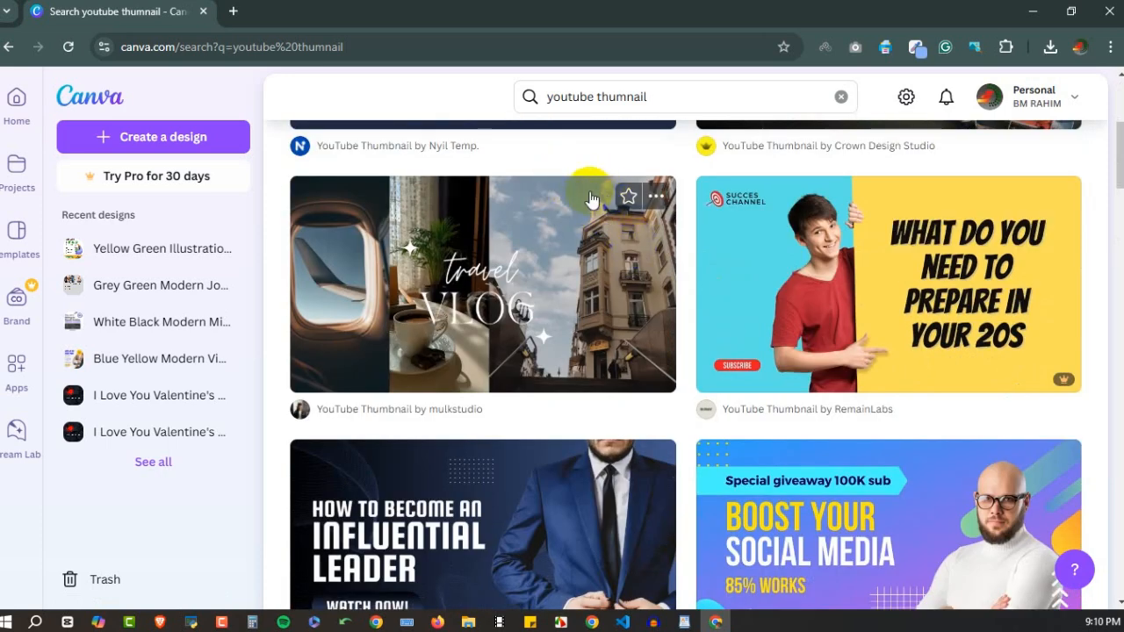
pyautogui.scroll(-1, 523, 182)
pyautogui.scroll(-4, 525, 189)
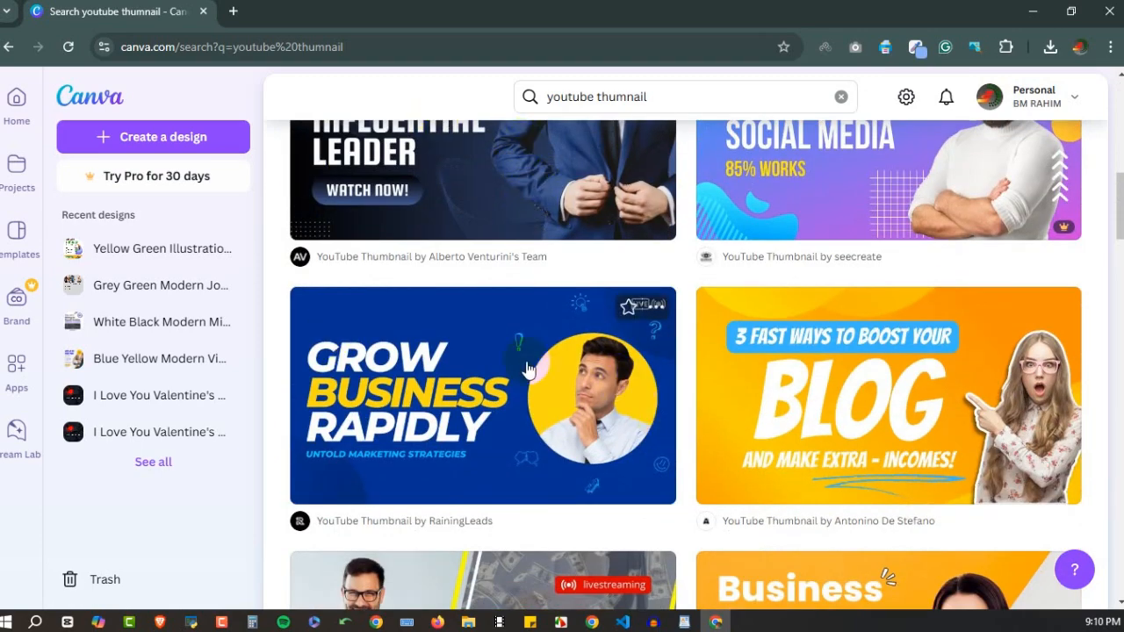
pyautogui.click(465, 393)
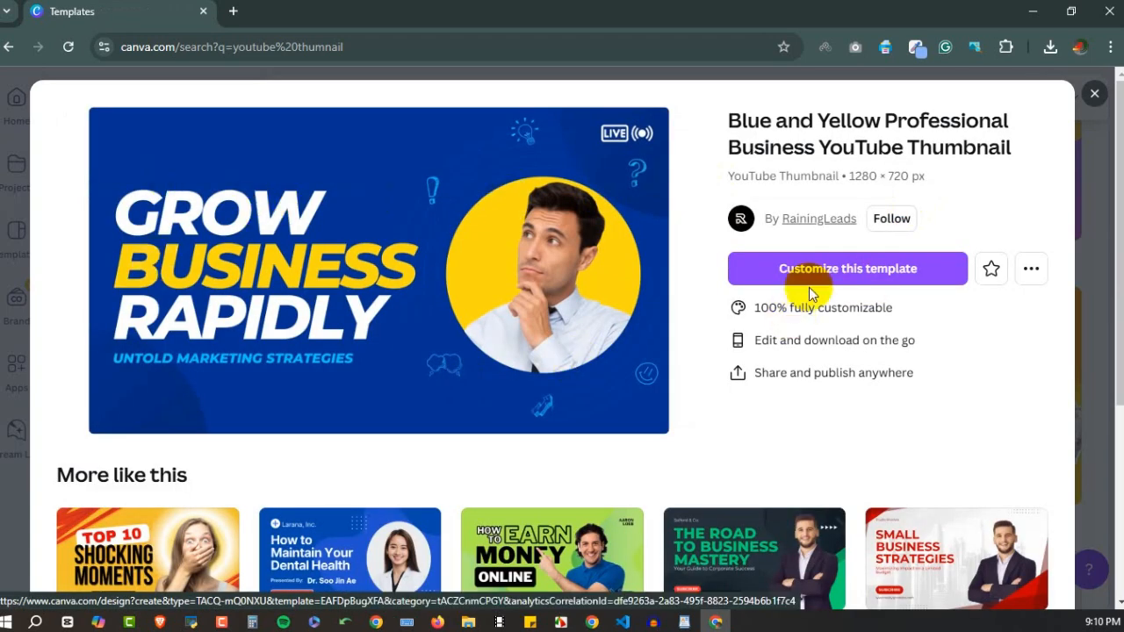
pyautogui.click(861, 276)
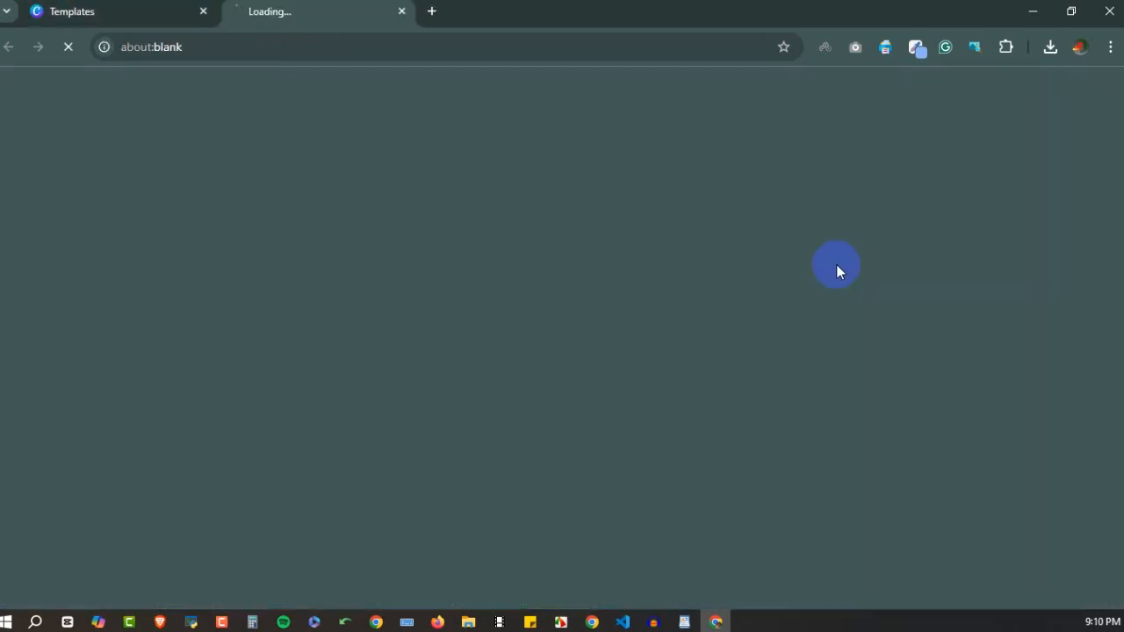
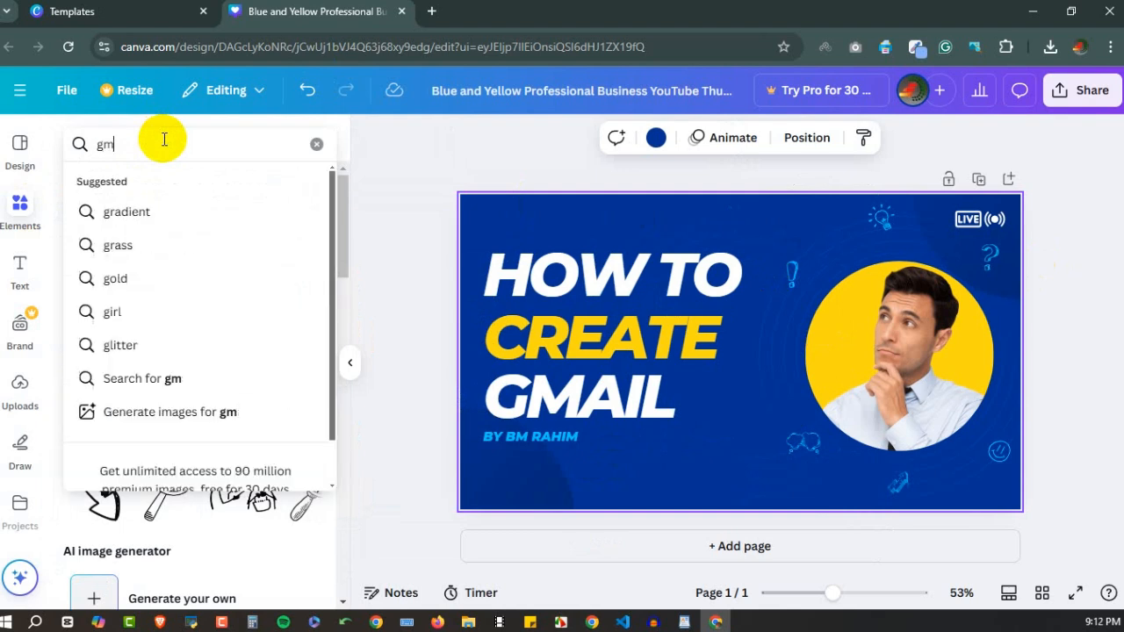
# Search the elements for "gmail" and restrict the results to graphics
pyautogui.write('ail')
pyautogui.press('Return')
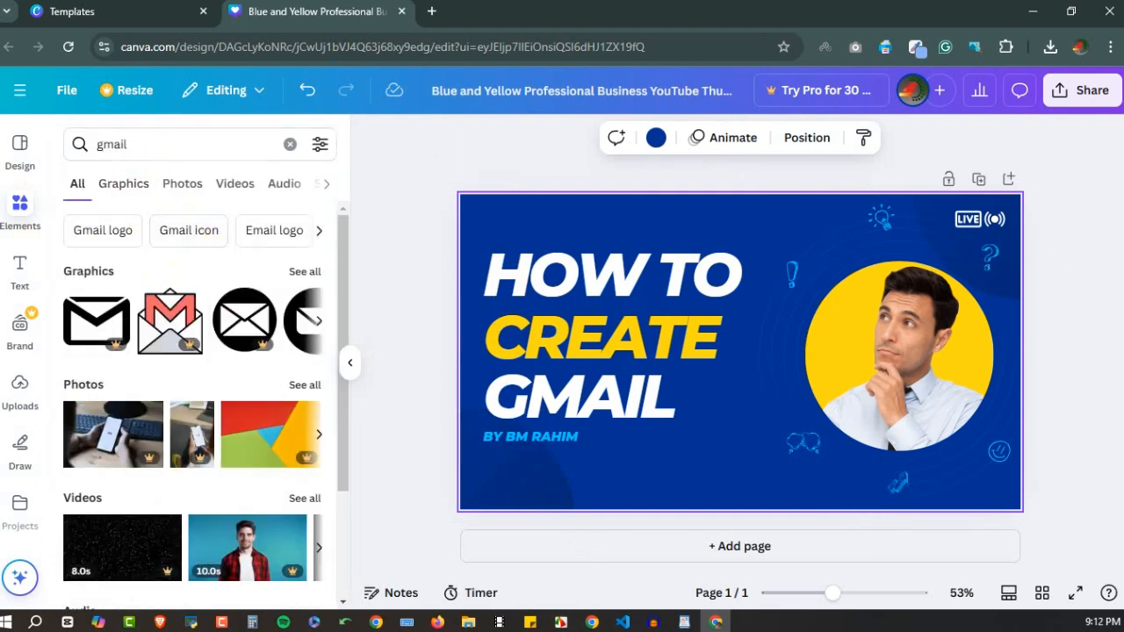
pyautogui.click(127, 191)
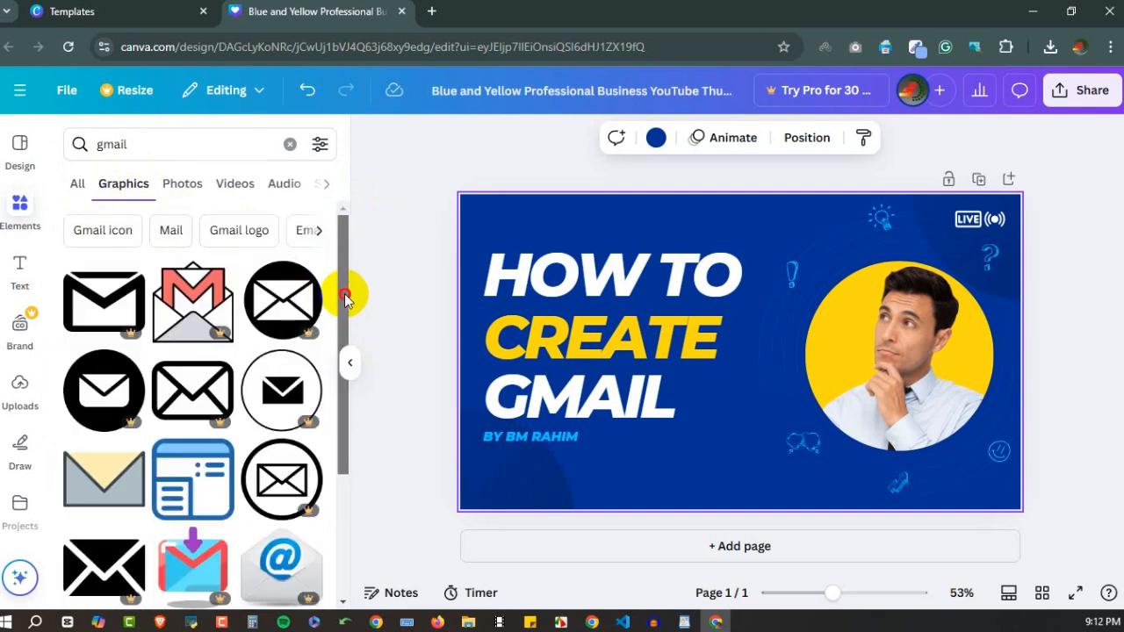
# Add the orange envelope graphic with the red @ circle to the thumbnail
pyautogui.moveTo(345, 296)
pyautogui.mouseDown()
pyautogui.moveTo(334, 356)
pyautogui.moveTo(334, 306)
pyautogui.mouseUp()
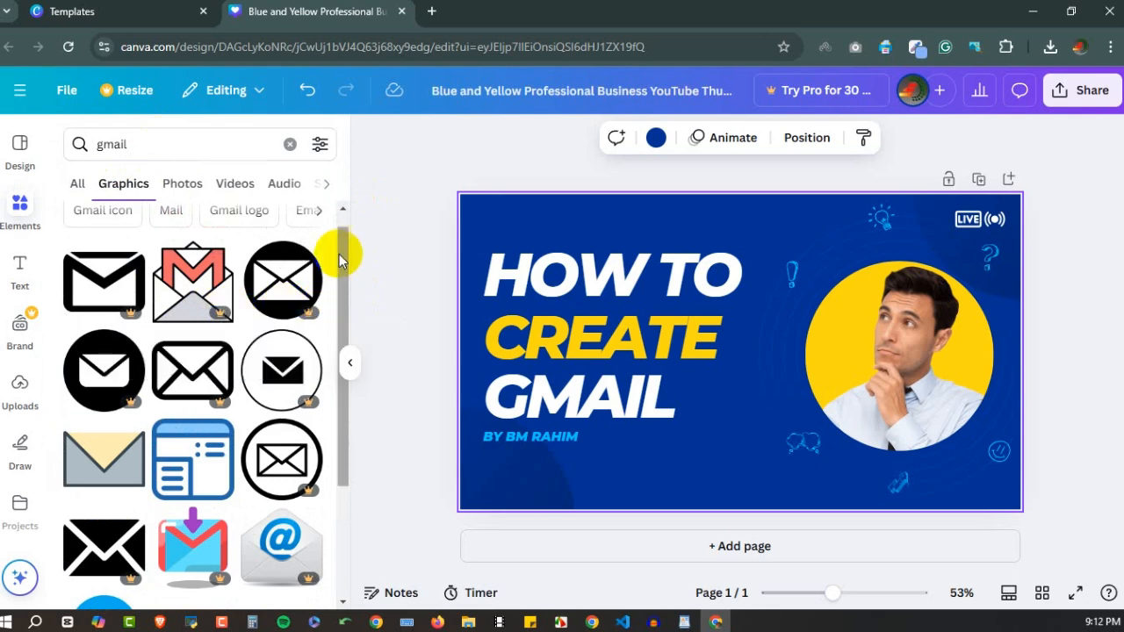
pyautogui.moveTo(344, 251); pyautogui.dragTo(343, 326)
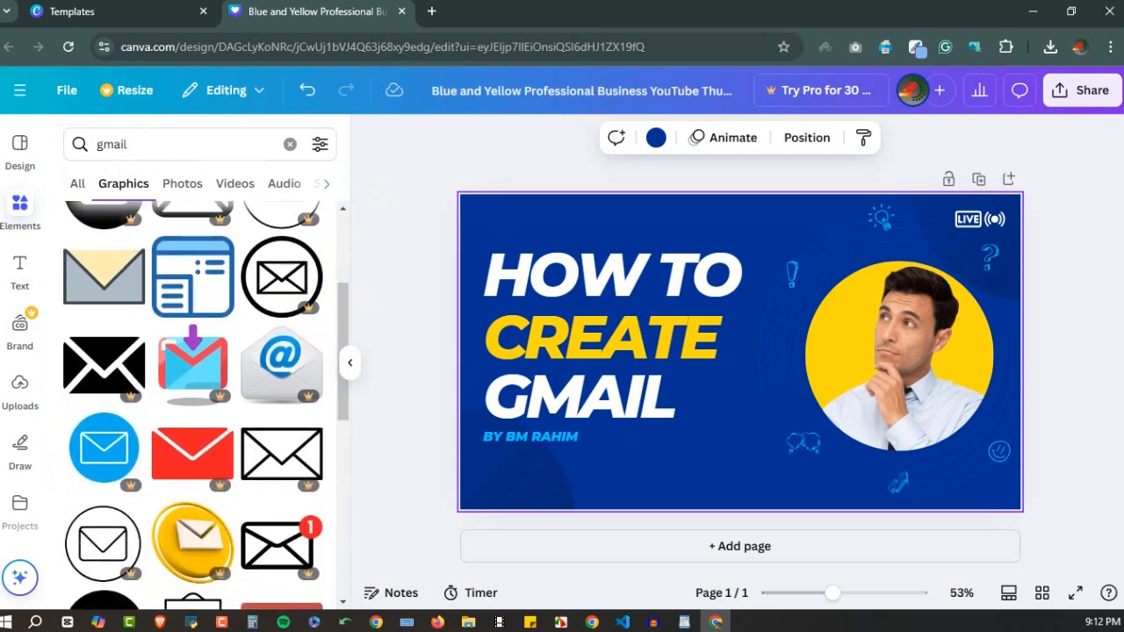
pyautogui.scroll(-2, 280, 497)
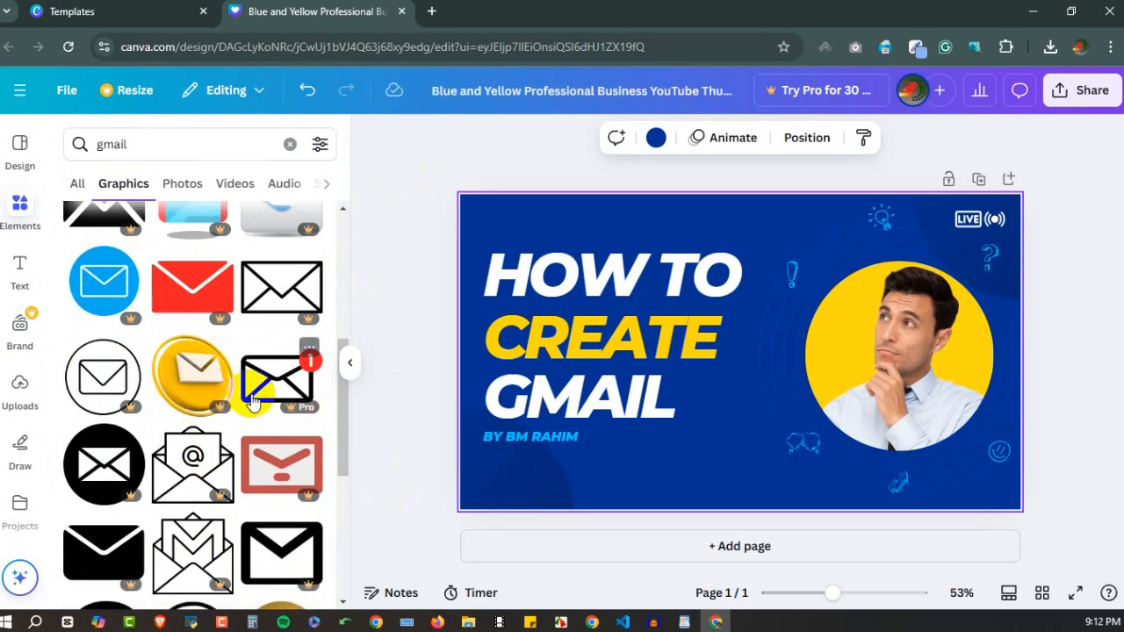
pyautogui.scroll(-2, 130, 349)
pyautogui.scroll(-3, 130, 349)
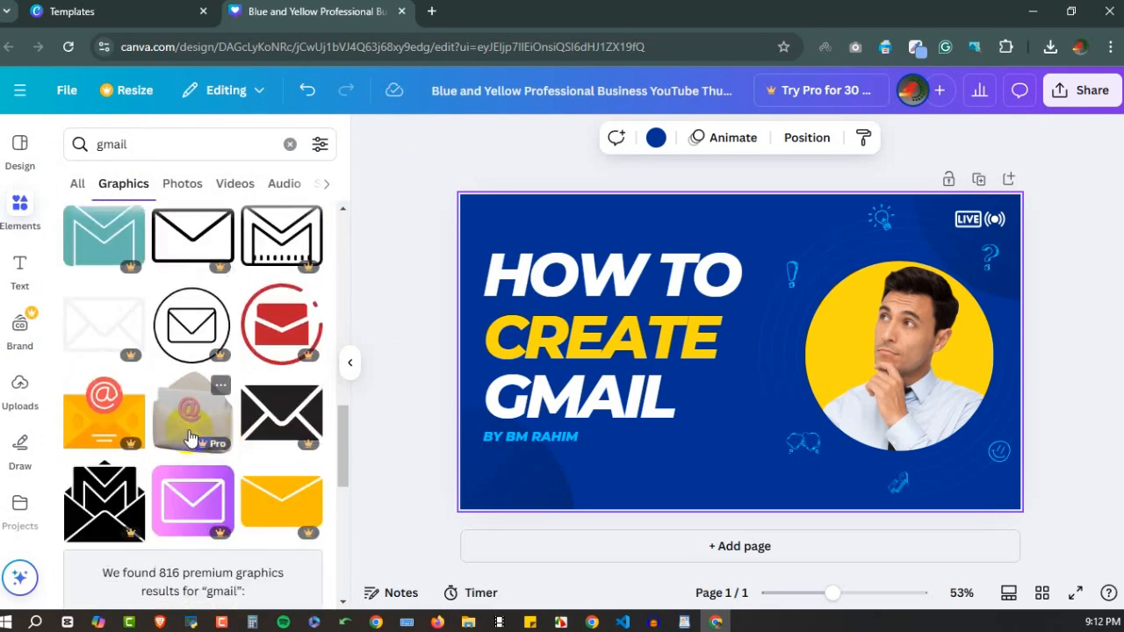
pyautogui.scroll(2, 188, 436)
pyautogui.scroll(-2, 188, 436)
pyautogui.click(126, 449)
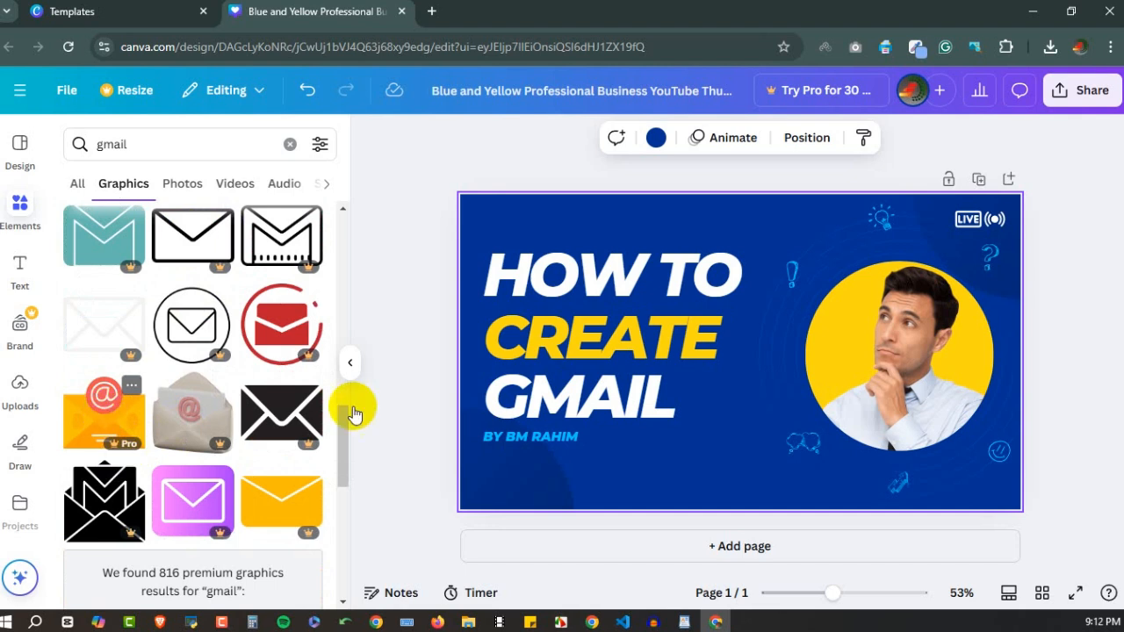
# Delete the photo of the thinking man and the yellow circle behind it
pyautogui.click(897, 348)
pyautogui.press('Delete')
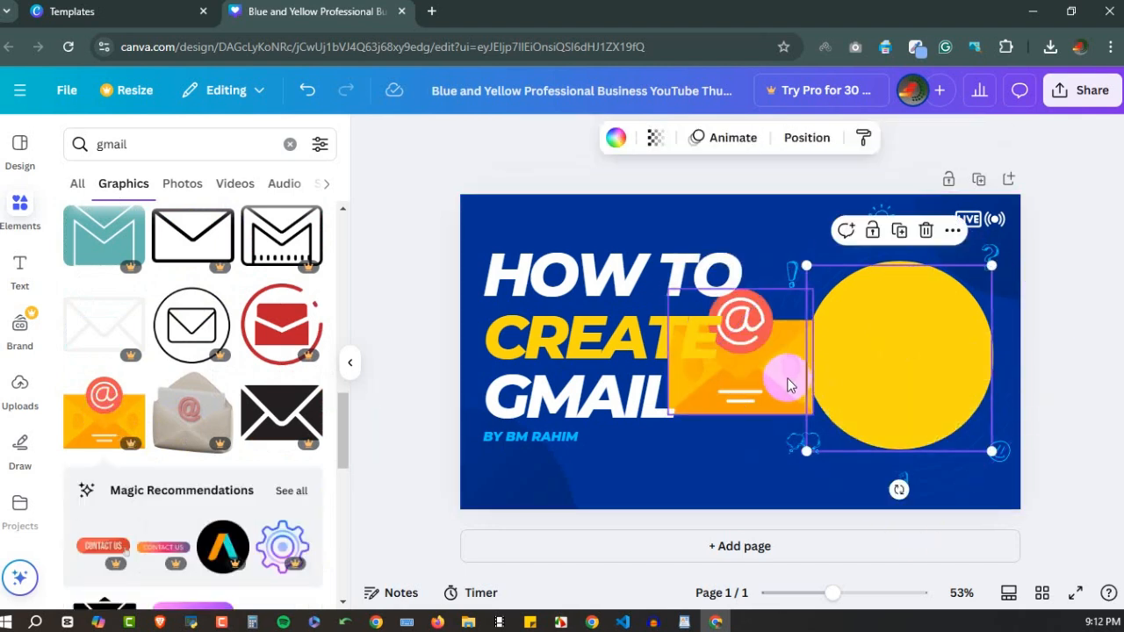
pyautogui.press('Delete')
pyautogui.click(904, 370)
pyautogui.press('Delete')
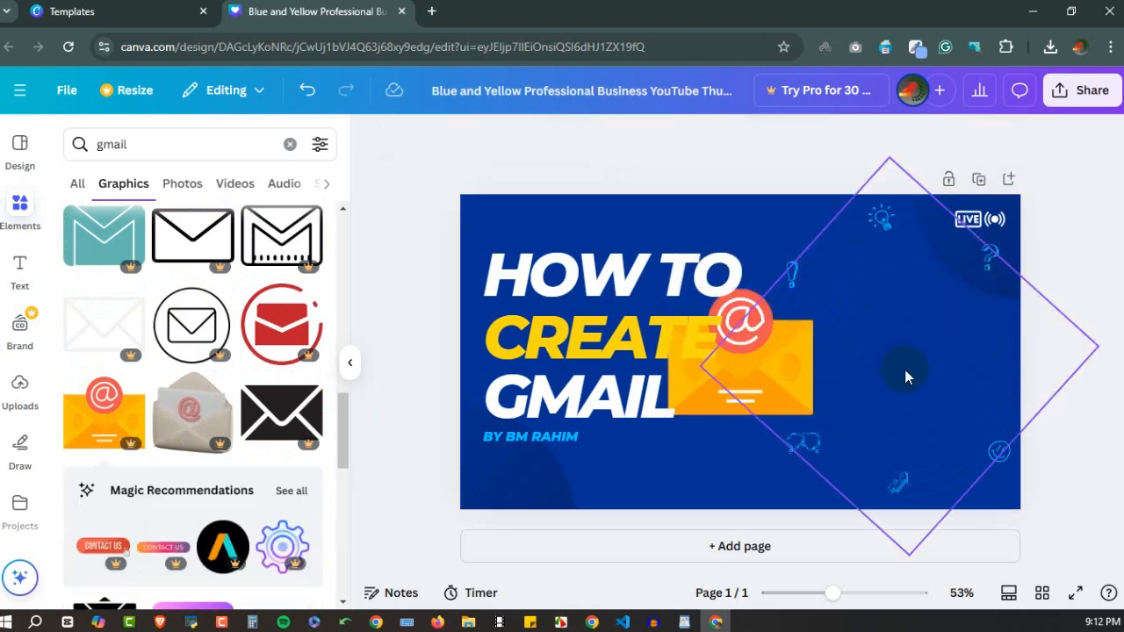
# Move the envelope graphic off the headline into the empty area where the man's photo was
pyautogui.click(748, 384)
pyautogui.moveTo(795, 362); pyautogui.dragTo(951, 346)
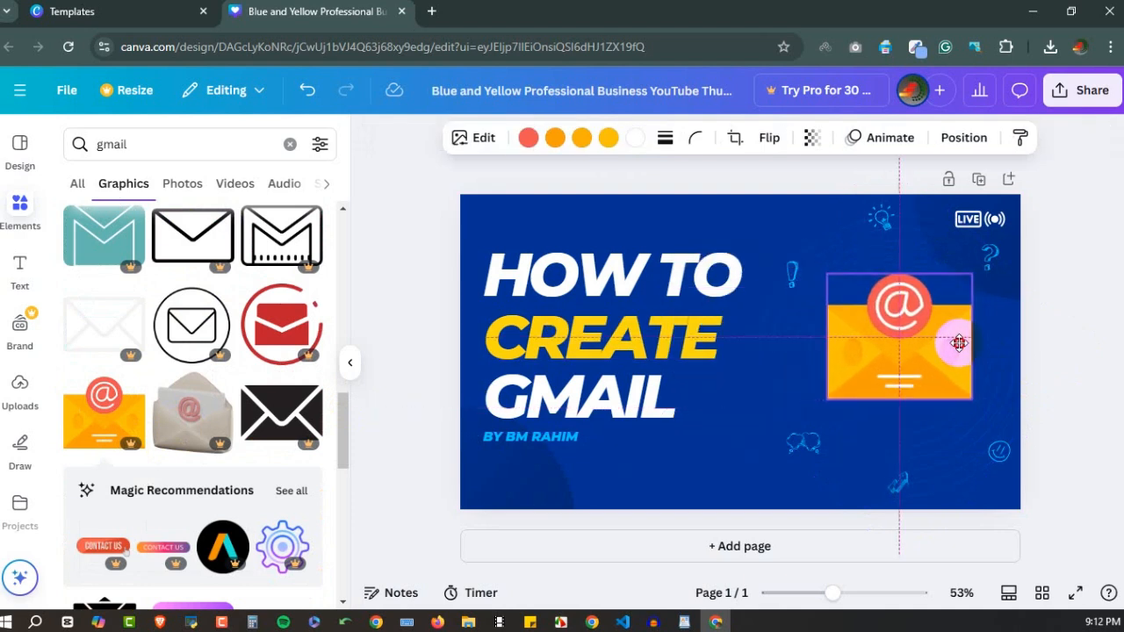
pyautogui.click(1060, 330)
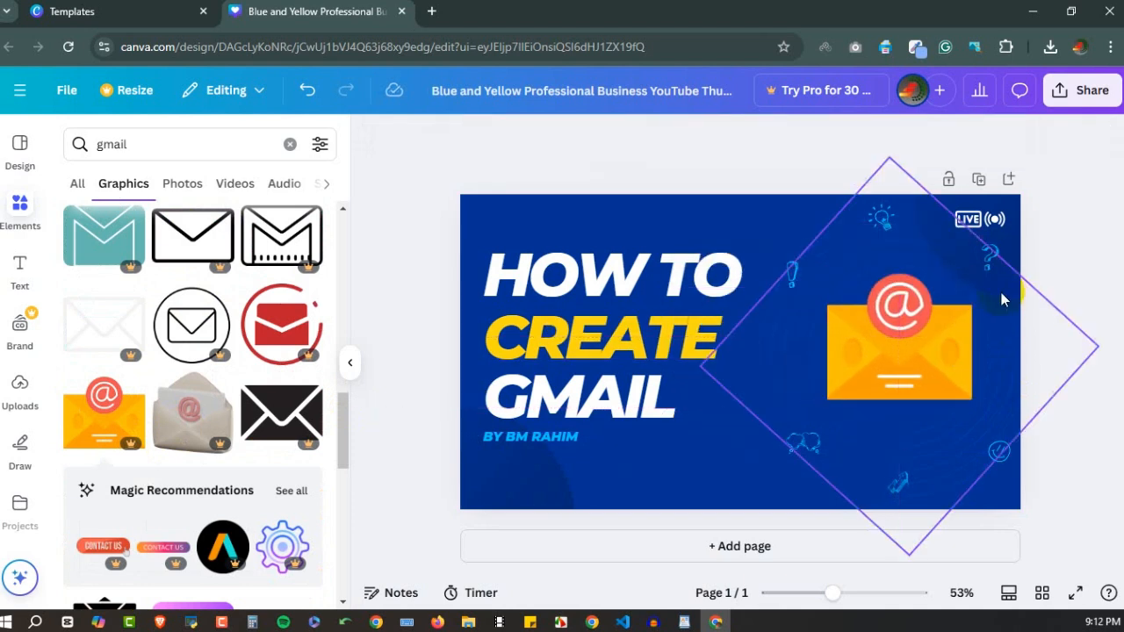
# Delete the LIVE label and the broadcast icon from the thumbnail's upper corner
pyautogui.click(964, 220)
pyautogui.press('Delete')
pyautogui.click(989, 222)
pyautogui.press('Delete')
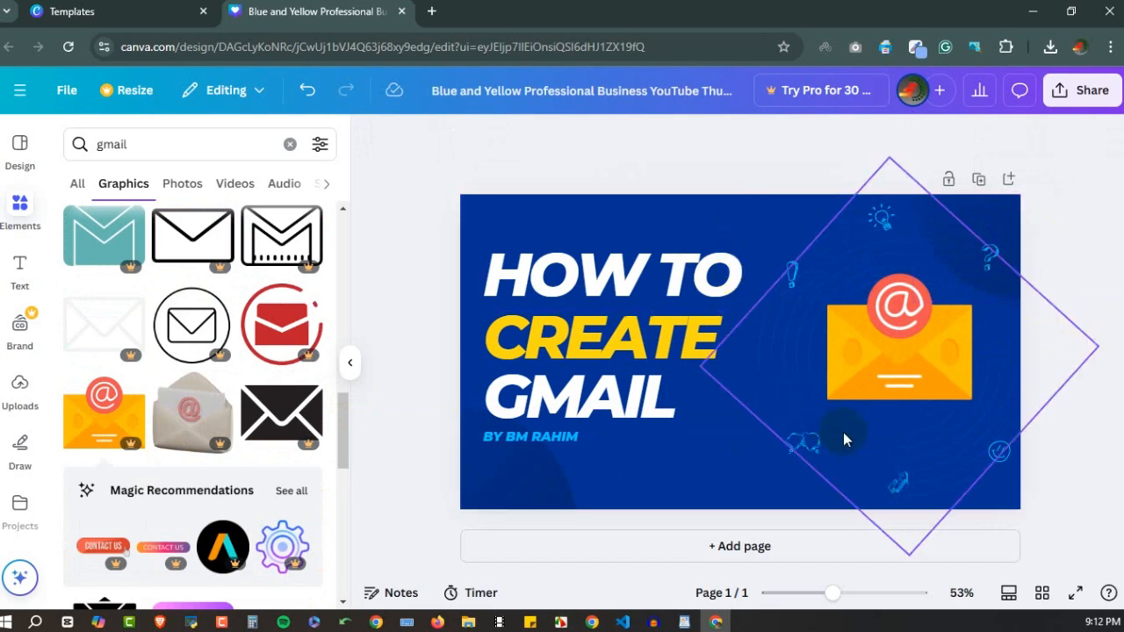
# Duplicate the finished thumbnail page
pyautogui.click(874, 396)
pyautogui.click(980, 179)
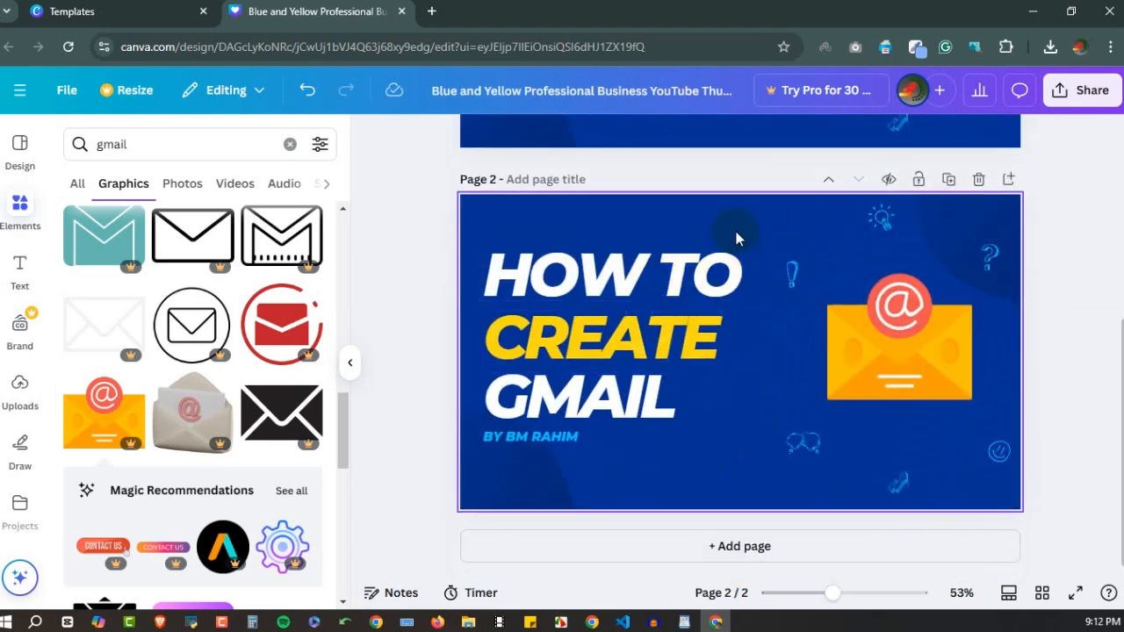
# Change the background colour of page 2 from the default solid colours to bright red
pyautogui.scroll(2, 765, 281)
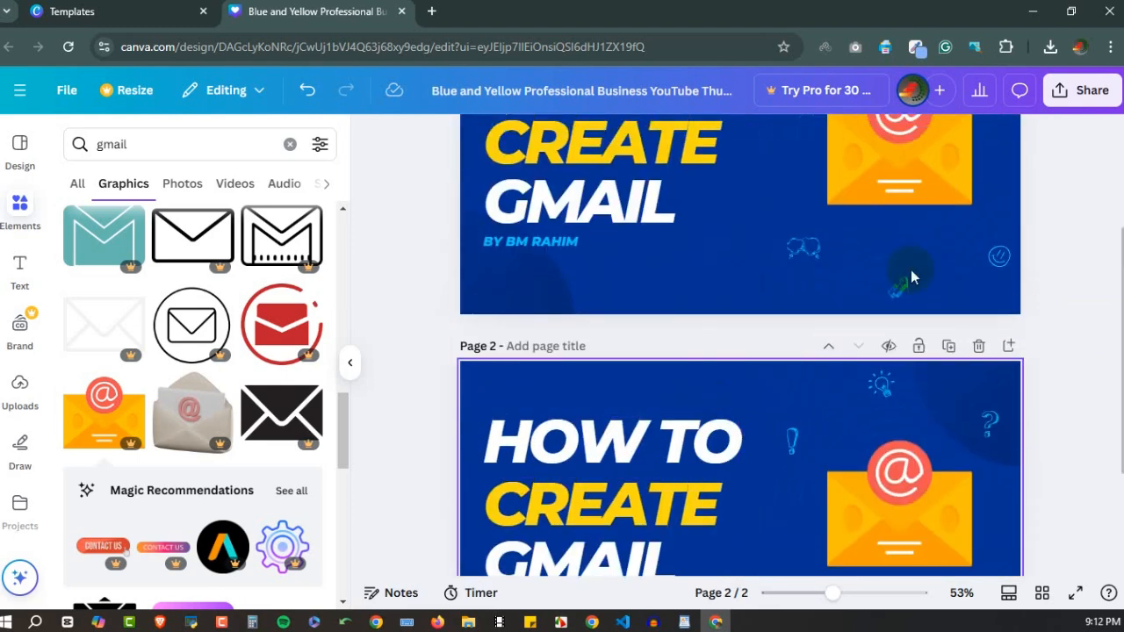
pyautogui.scroll(-1, 695, 334)
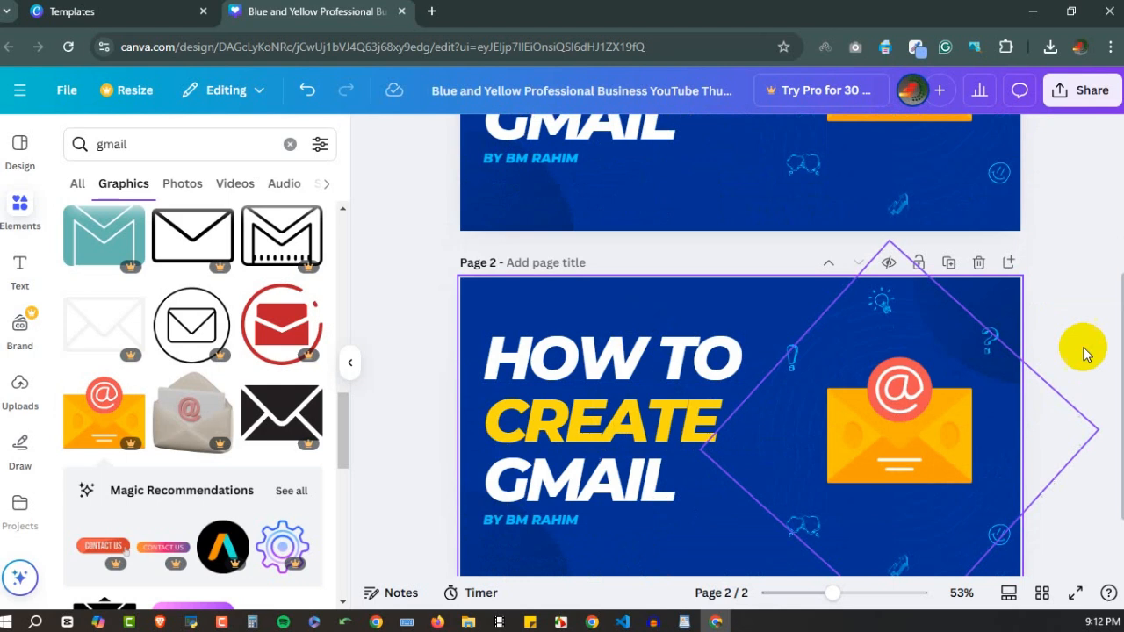
pyautogui.click(798, 314)
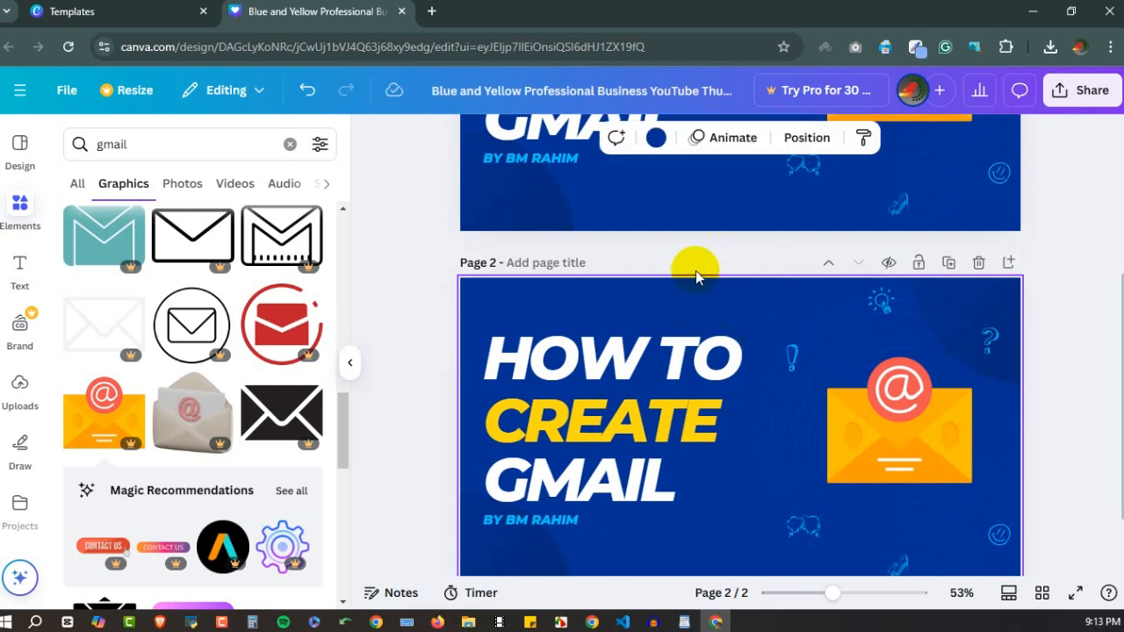
pyautogui.click(656, 138)
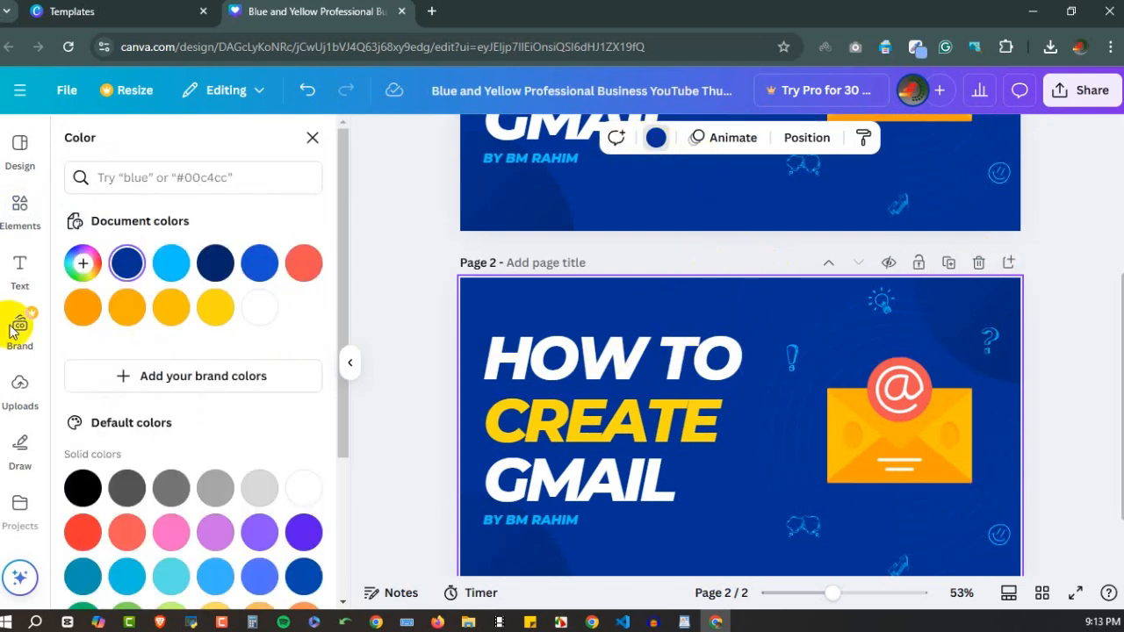
pyautogui.scroll(-3, 165, 406)
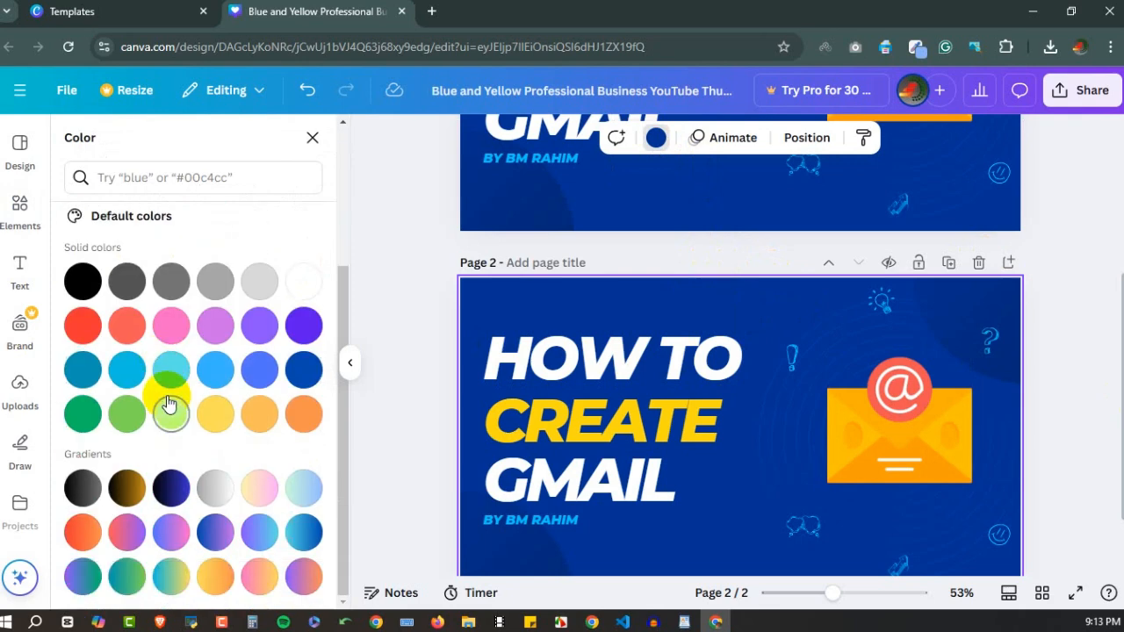
pyautogui.click(82, 326)
pyautogui.scroll(-2, 791, 321)
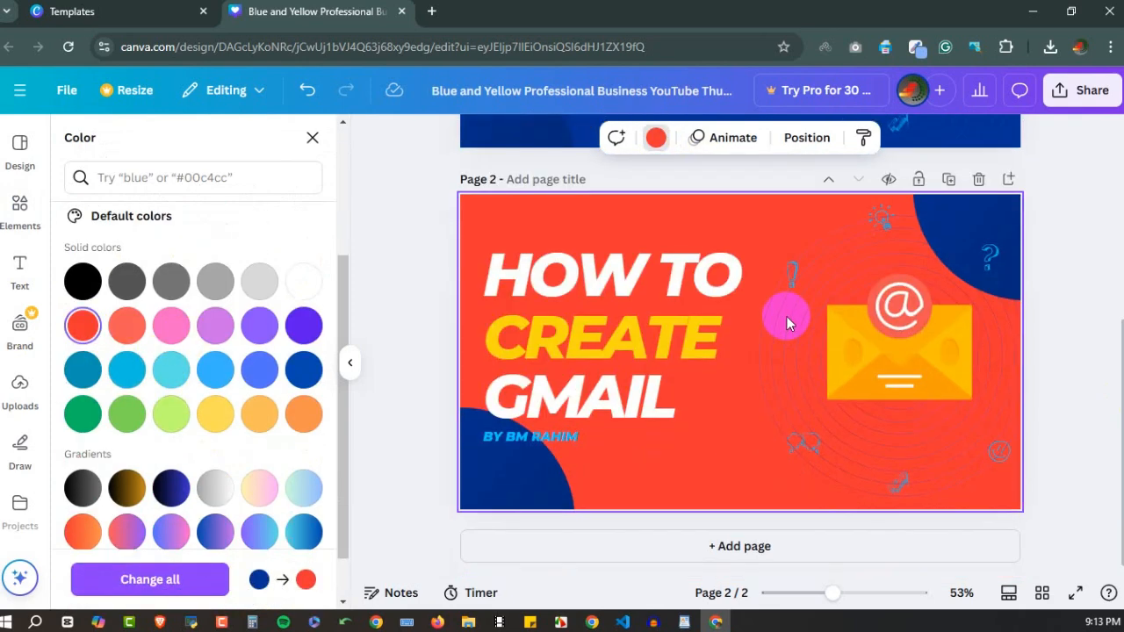
# Recolour the dark navy part of the lower corner circle's gradient on page 2 to bright red
pyautogui.click(508, 469)
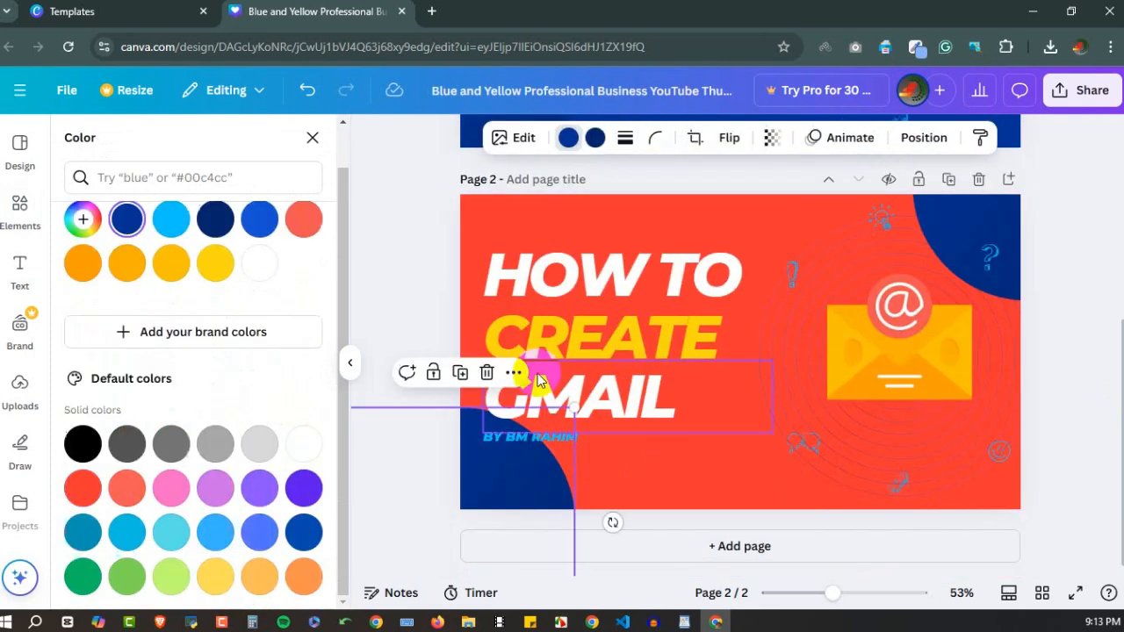
pyautogui.click(590, 137)
pyautogui.click(305, 224)
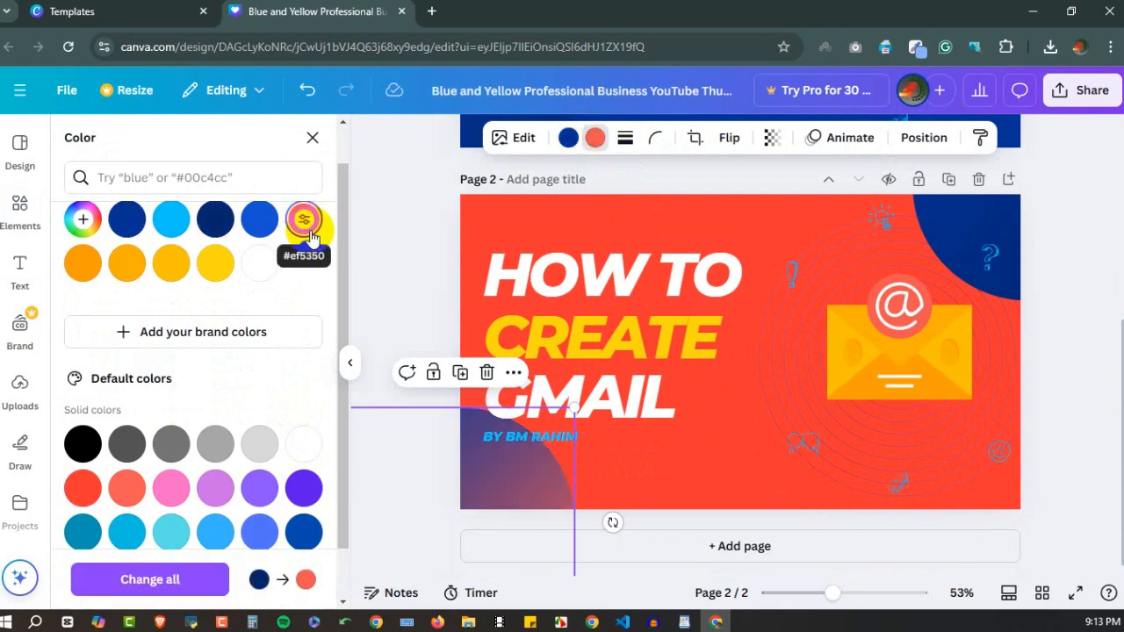
pyautogui.click(82, 488)
pyautogui.scroll(-1, 105, 489)
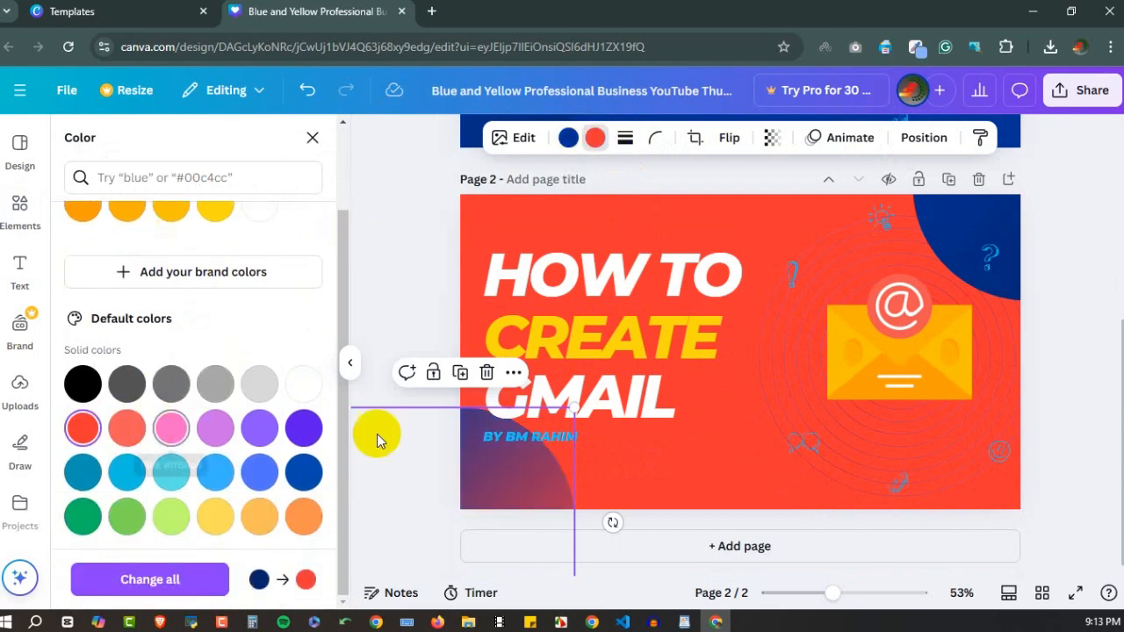
pyautogui.click(648, 485)
# Recolour the dark navy part of the upper corner circle's gradient on page 2 to coral red #ef5350
pyautogui.click(971, 230)
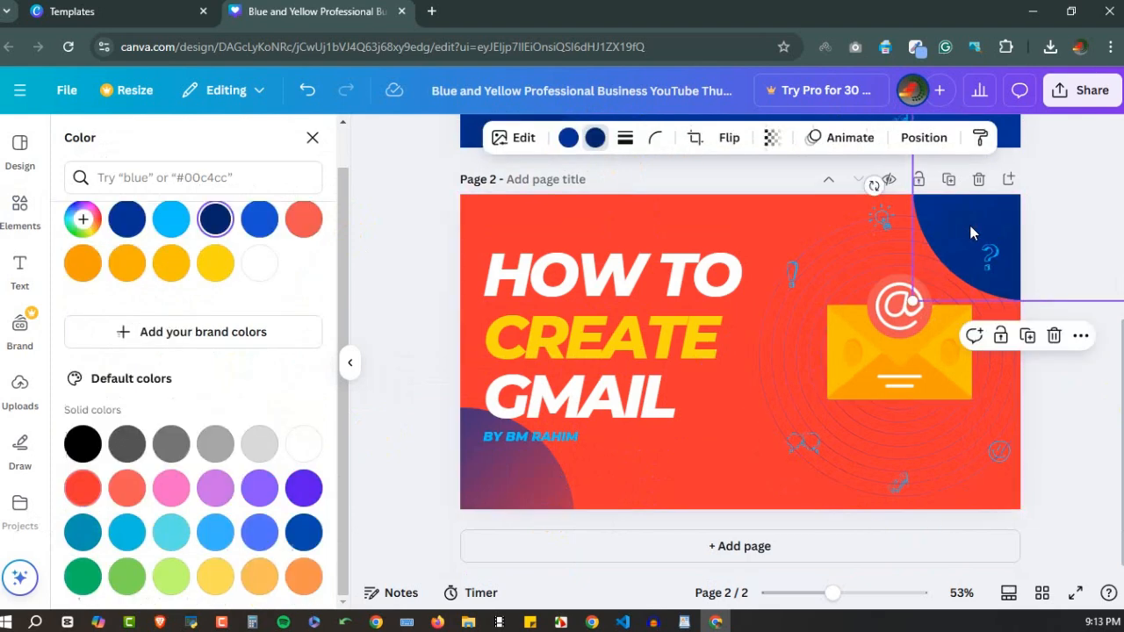
pyautogui.click(304, 219)
pyautogui.click(716, 485)
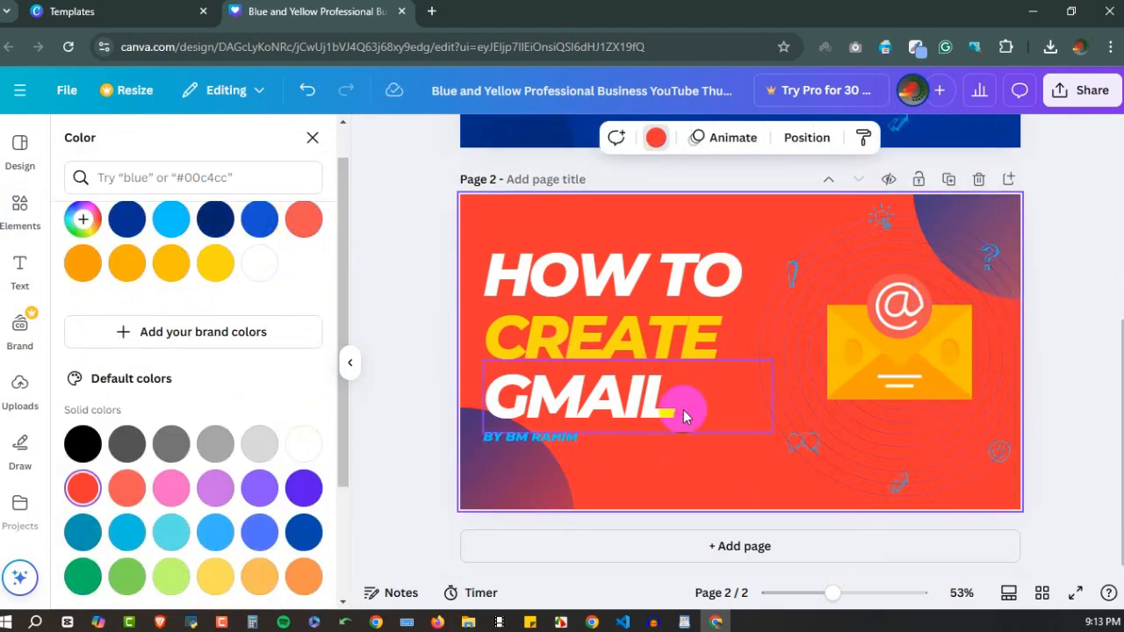
# Set the HOW TO headline text on page 2 to dark navy #03266b
pyautogui.click(618, 281)
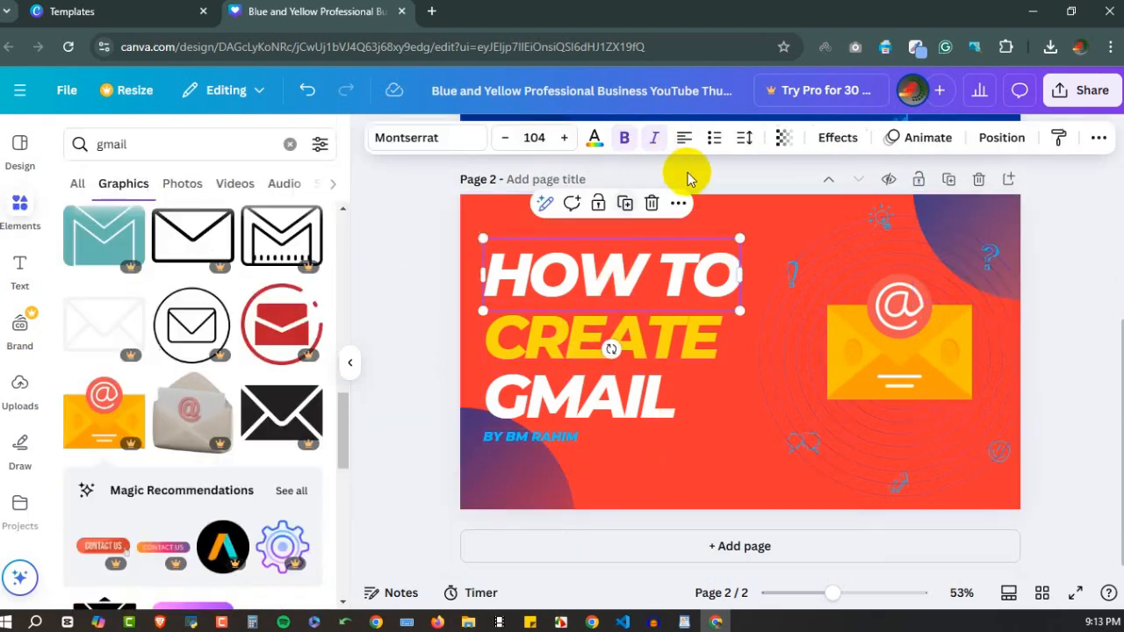
pyautogui.click(595, 141)
pyautogui.click(215, 263)
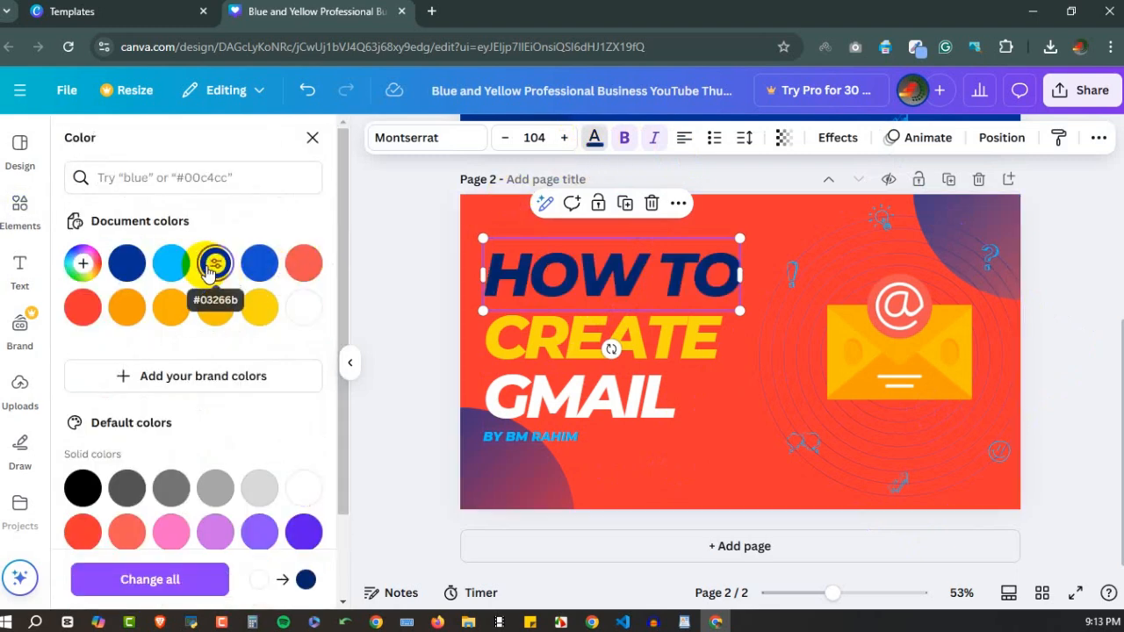
pyautogui.click(665, 344)
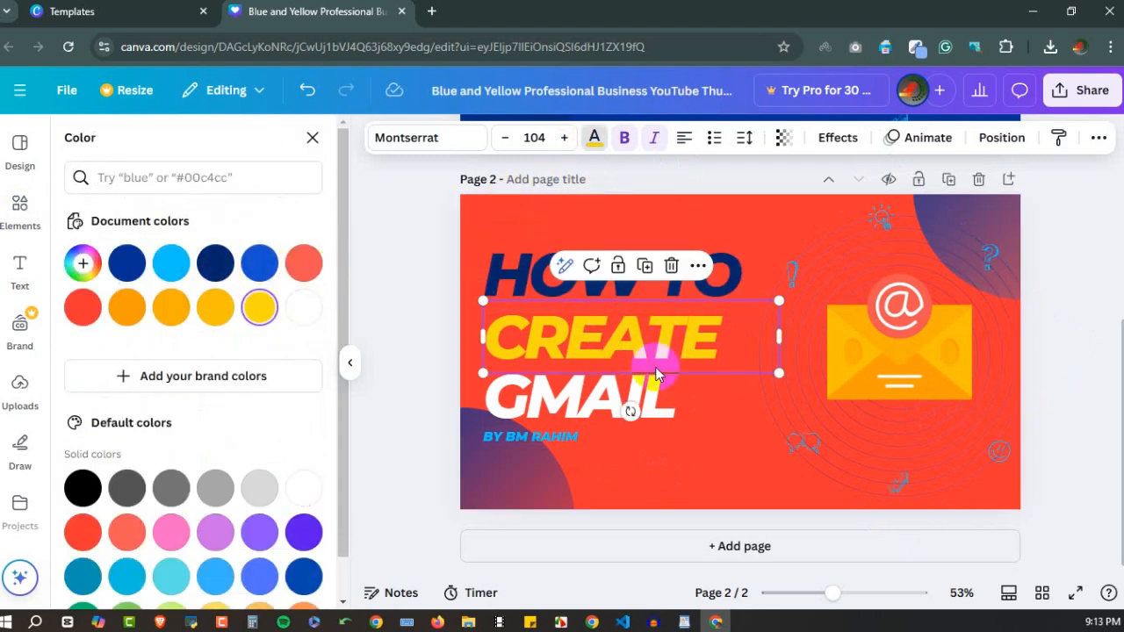
# Set the GMAIL headline text on page 2 to blue #003294
pyautogui.click(589, 406)
pyautogui.click(595, 140)
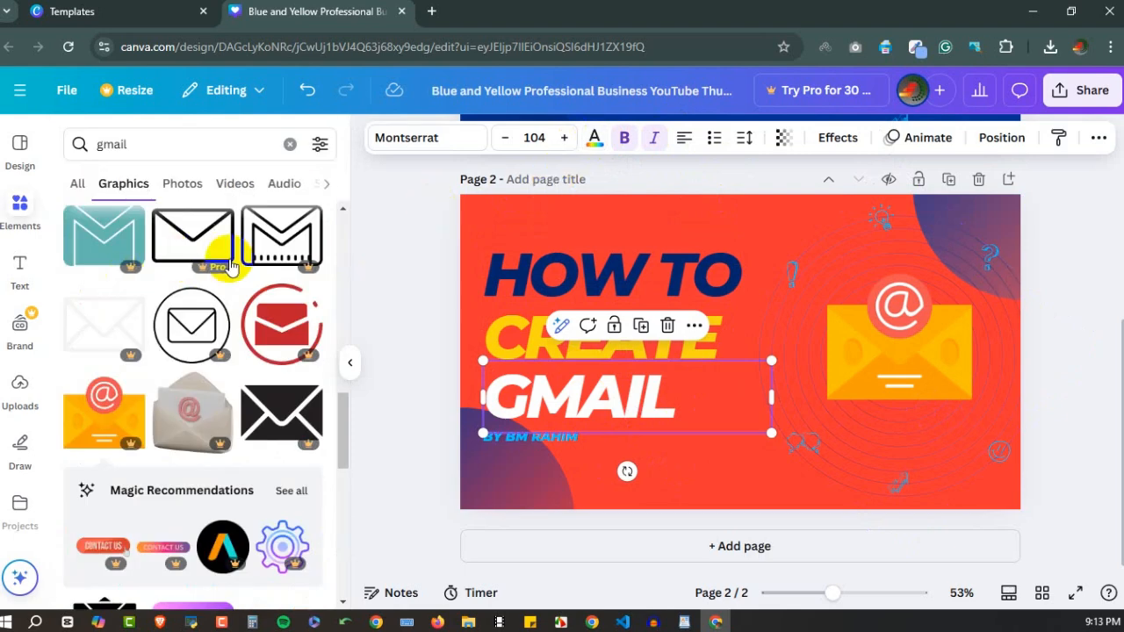
pyautogui.click(590, 137)
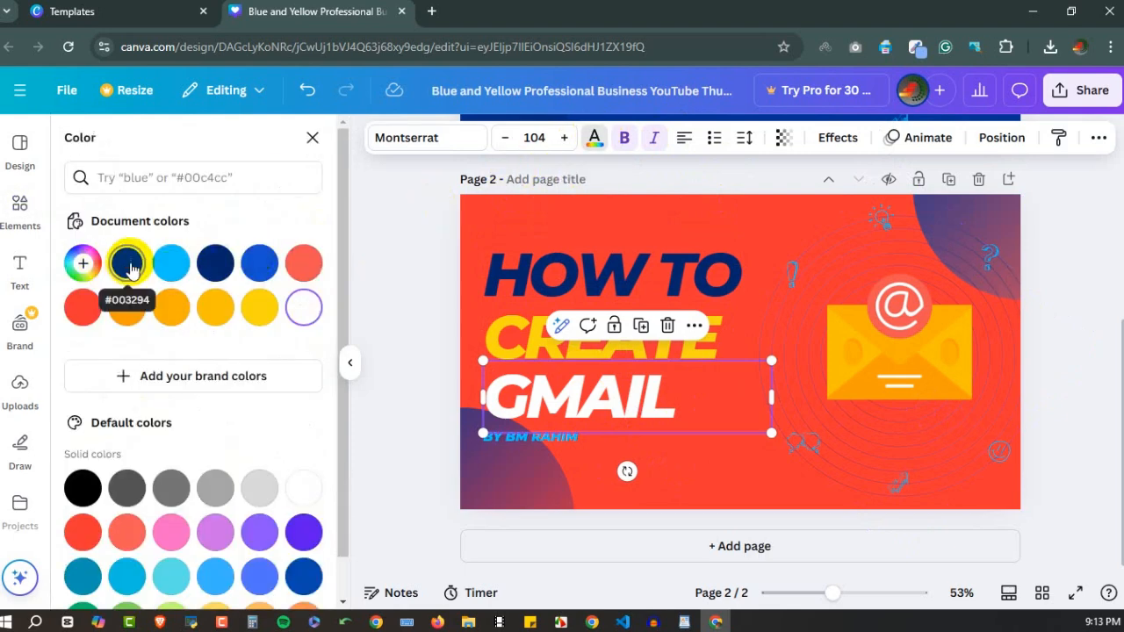
pyautogui.click(128, 264)
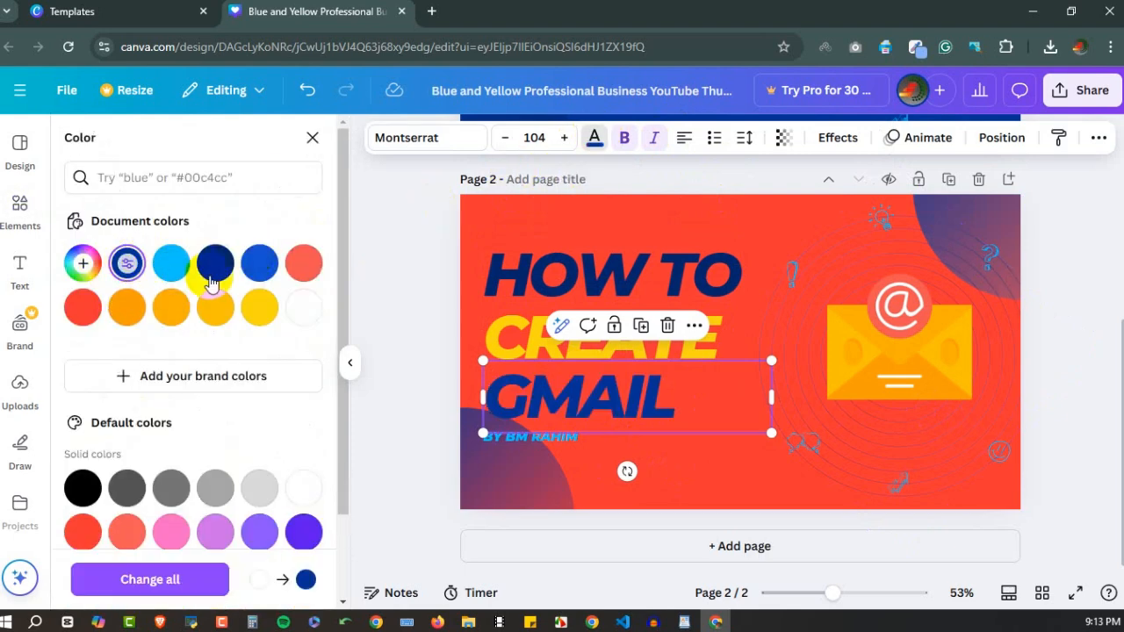
pyautogui.click(725, 441)
# Set the CREATE headline text on page 2 to white #ffffff
pyautogui.click(628, 343)
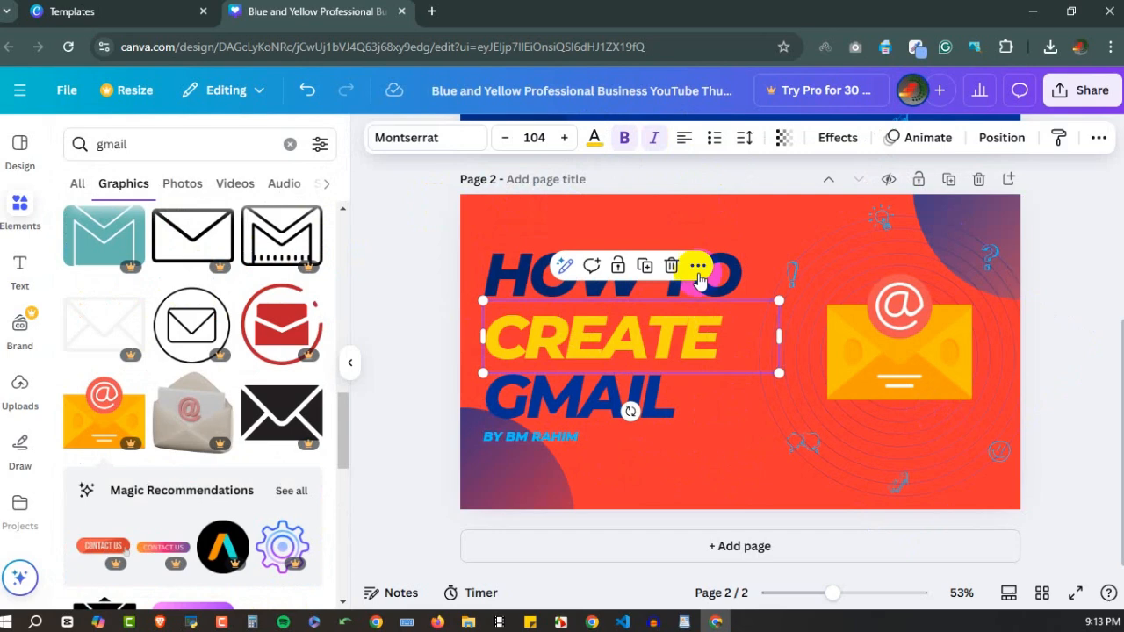
pyautogui.click(595, 139)
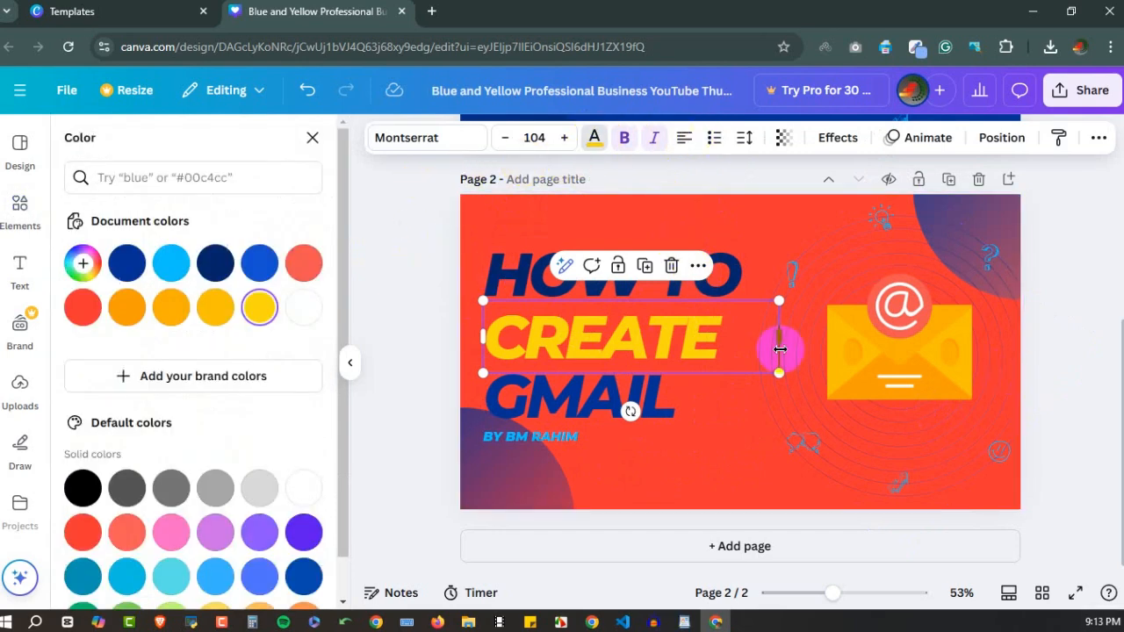
pyautogui.click(303, 307)
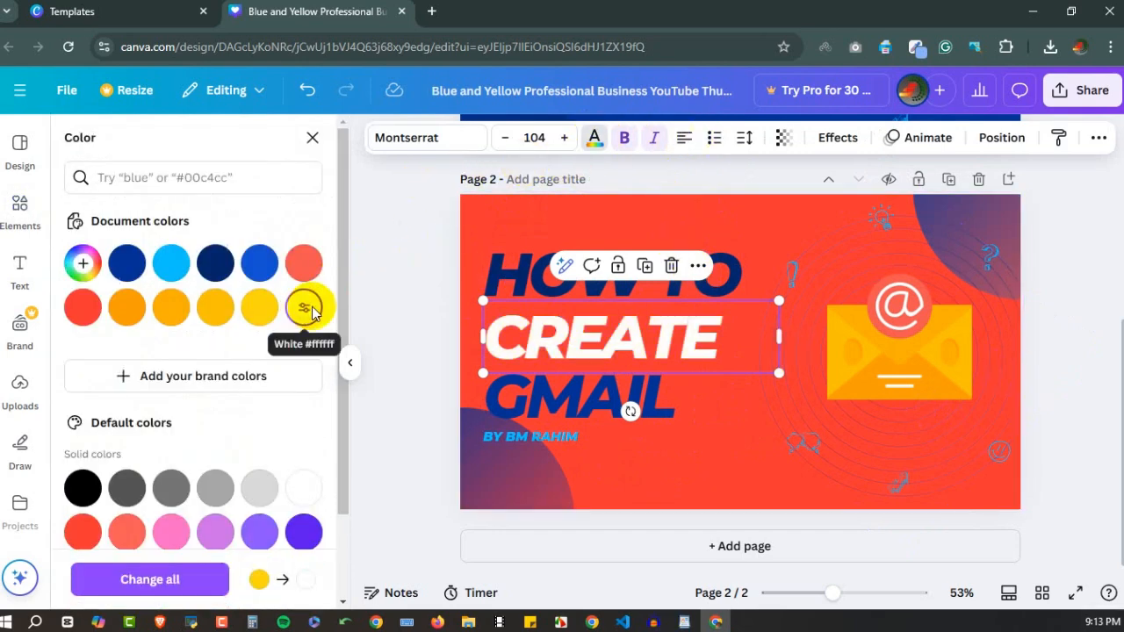
pyautogui.click(760, 215)
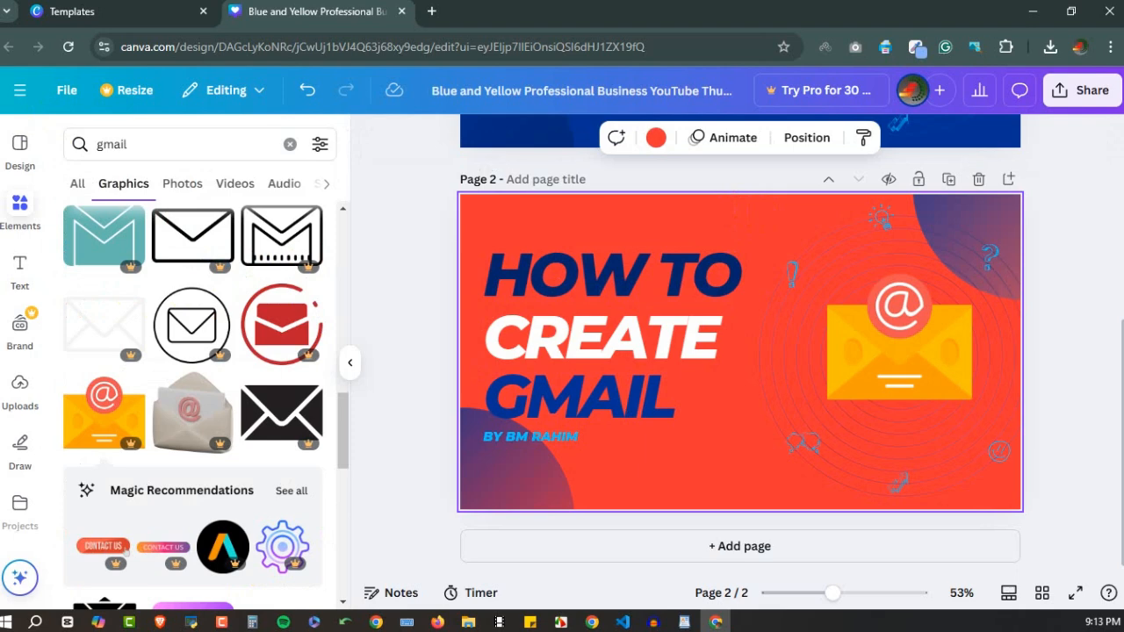
# Undo the GMAIL text's move and place the white envelope graphic, scaled down, in the empty area beside the headline
pyautogui.click(940, 360)
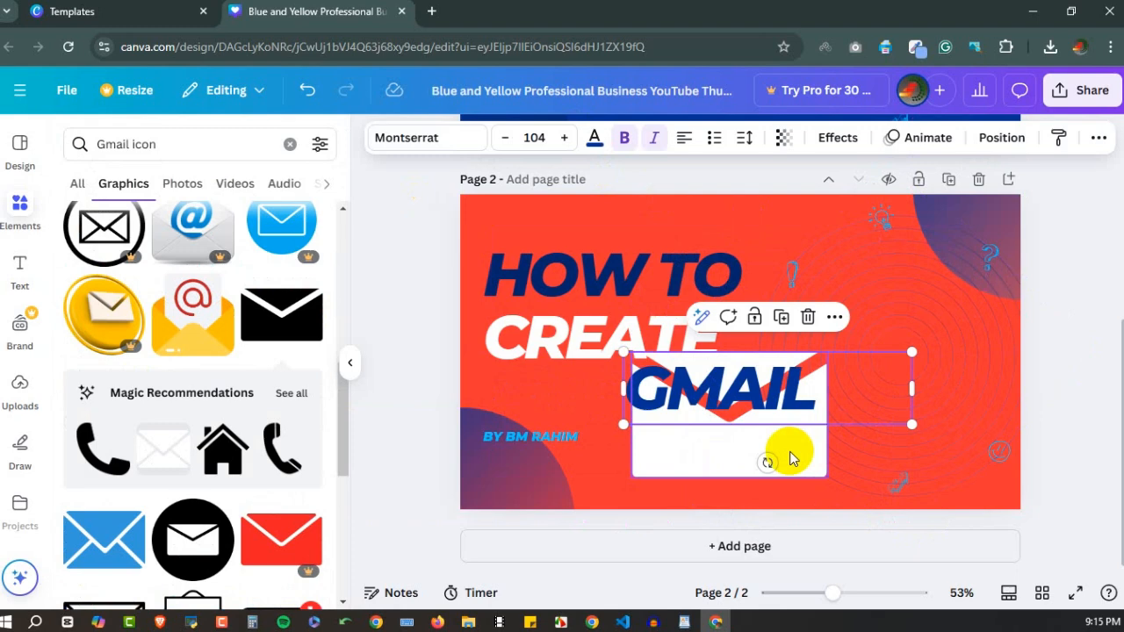
pyautogui.hotkey('ctrl', 'z')
pyautogui.moveTo(792, 454); pyautogui.dragTo(946, 397)
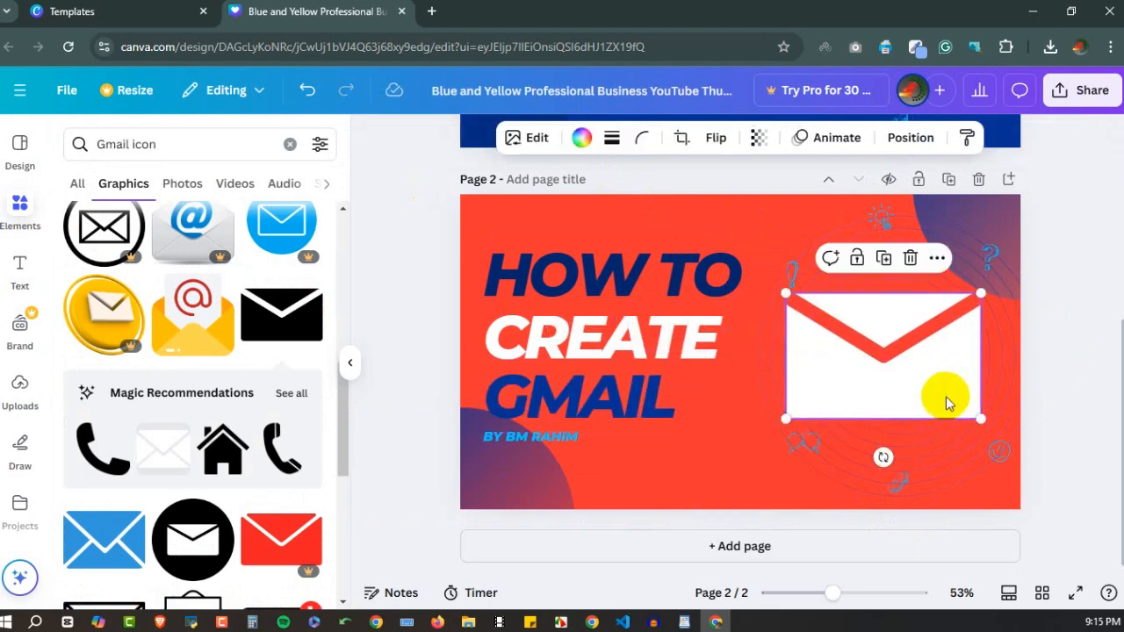
pyautogui.moveTo(787, 419); pyautogui.dragTo(858, 372)
pyautogui.moveTo(936, 345); pyautogui.dragTo(903, 362)
pyautogui.moveTo(952, 310); pyautogui.dragTo(936, 332)
pyautogui.click(1048, 231)
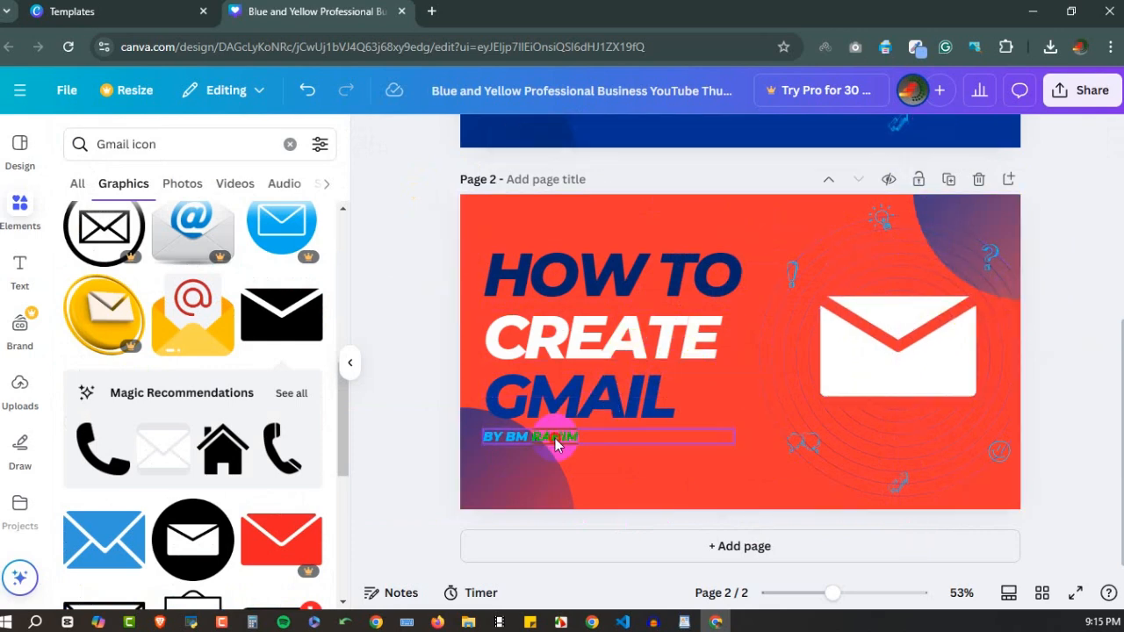
# Shift the author byline sideways under GMAIL on page 2 and recolour it to dark navy #03266b
pyautogui.moveTo(555, 445); pyautogui.dragTo(616, 432)
pyautogui.click(594, 137)
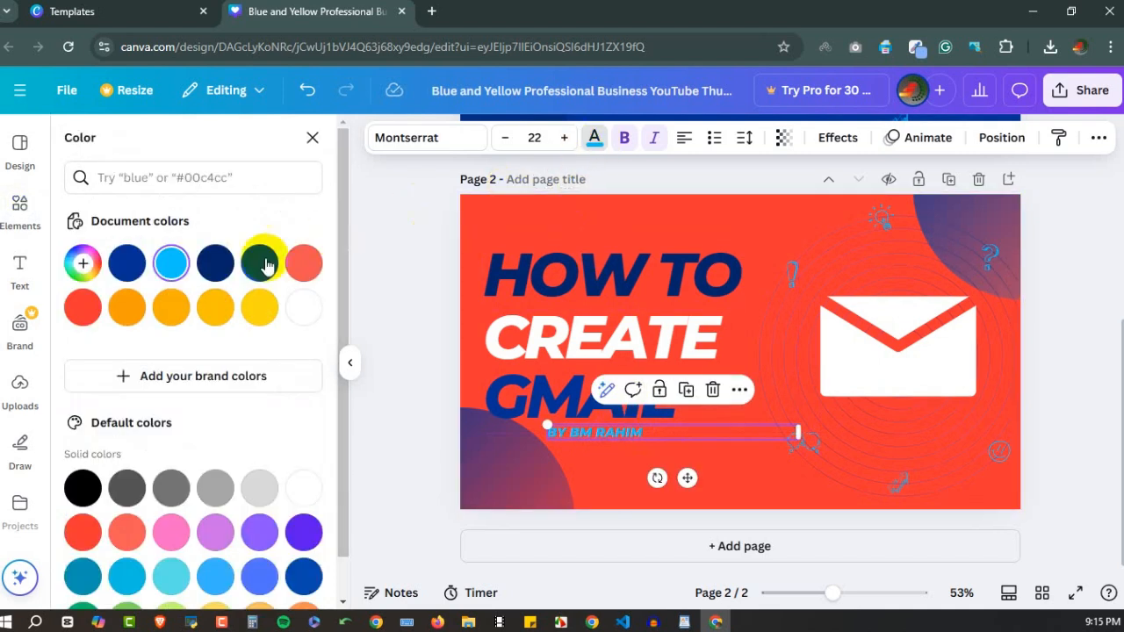
pyautogui.scroll(-1, 220, 276)
pyautogui.click(85, 445)
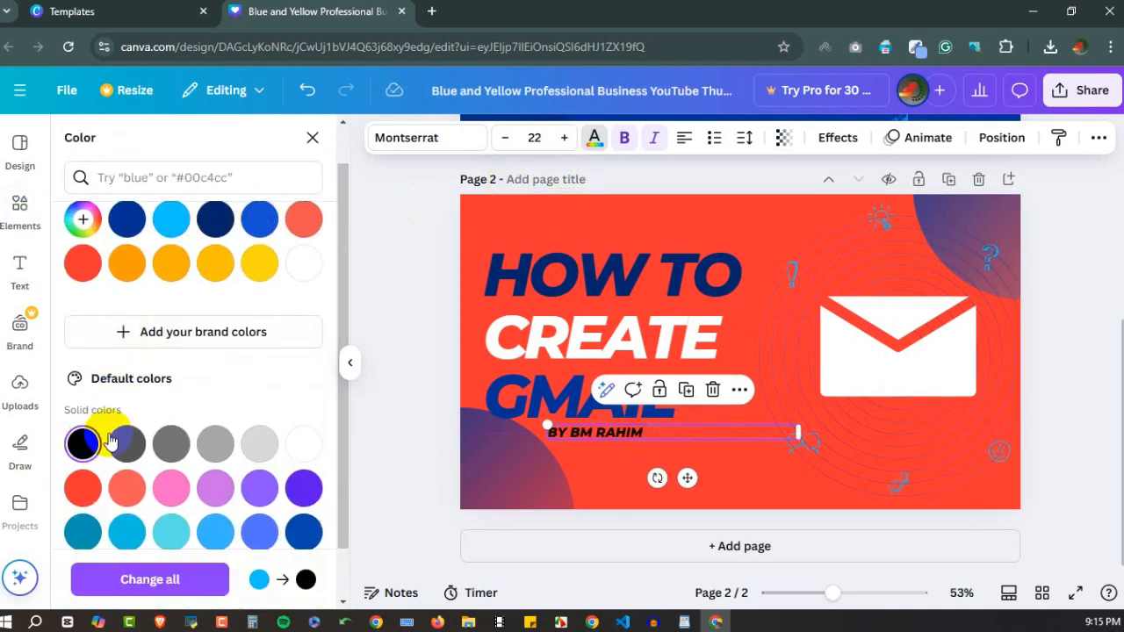
pyautogui.click(215, 220)
pyautogui.click(630, 467)
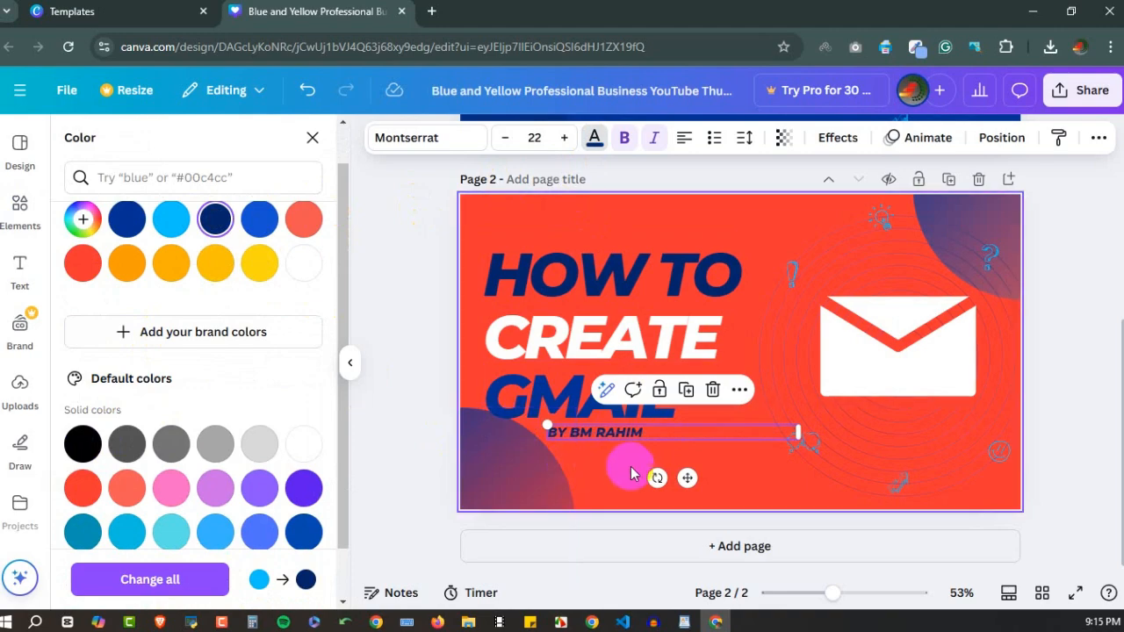
# Compare the blue thumbnail on page 1 with the red colour variation on page 2
pyautogui.scroll(3, 647, 351)
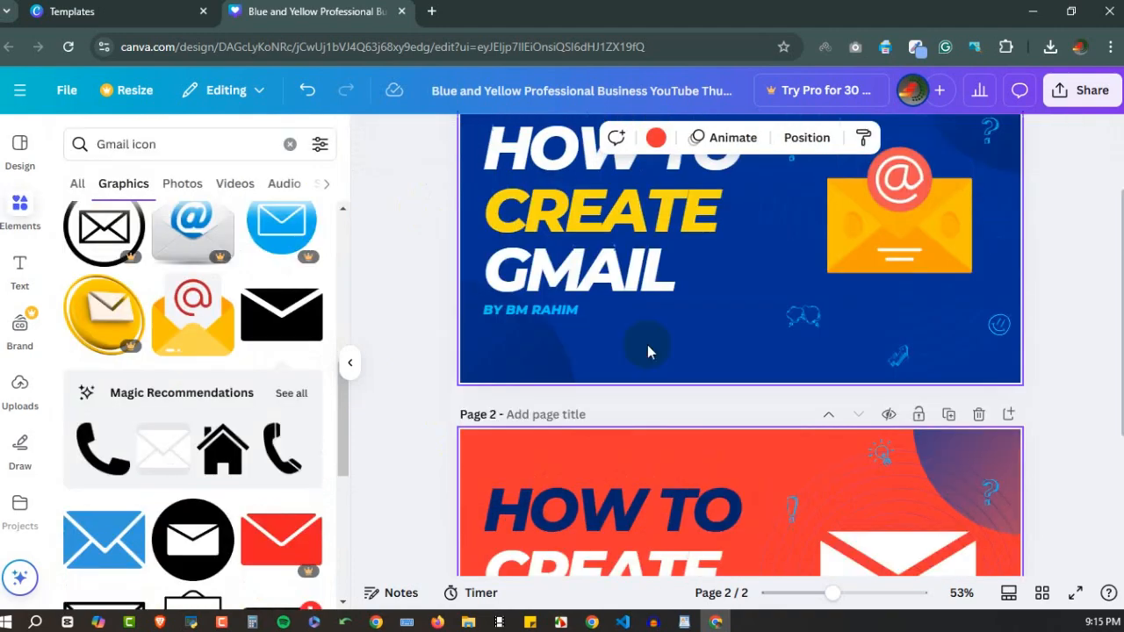
pyautogui.scroll(1, 647, 343)
pyautogui.scroll(-3, 676, 316)
pyautogui.scroll(3, 703, 301)
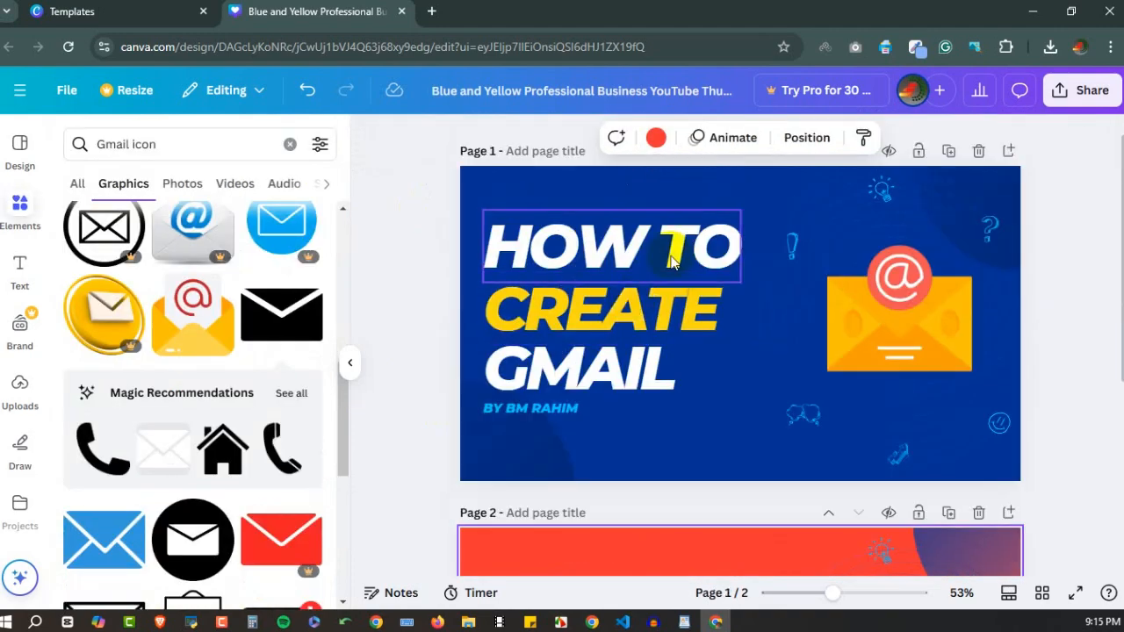
pyautogui.scroll(-3, 615, 281)
pyautogui.scroll(3, 615, 351)
pyautogui.scroll(-2, 658, 303)
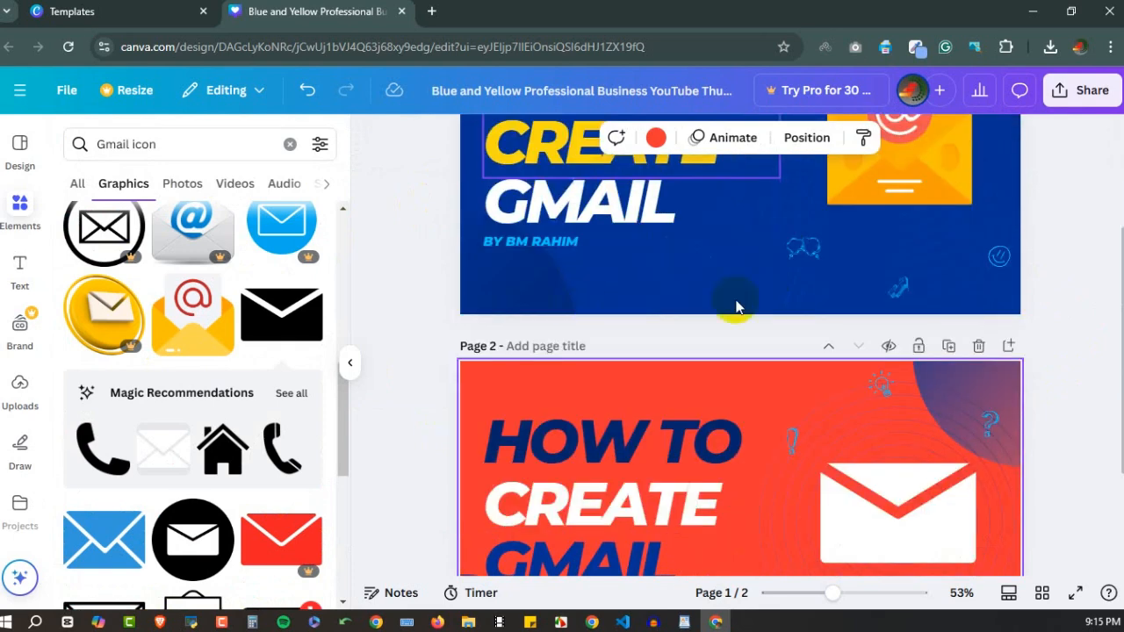
# Open the design's download settings and review the page selection and available file types
pyautogui.click(1064, 91)
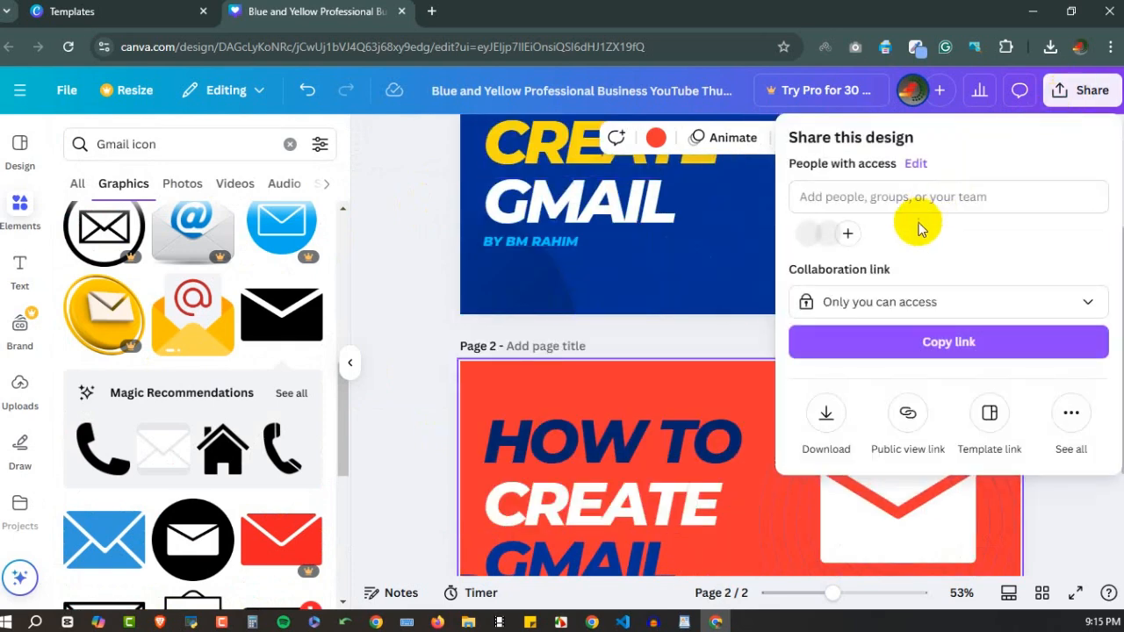
pyautogui.click(825, 413)
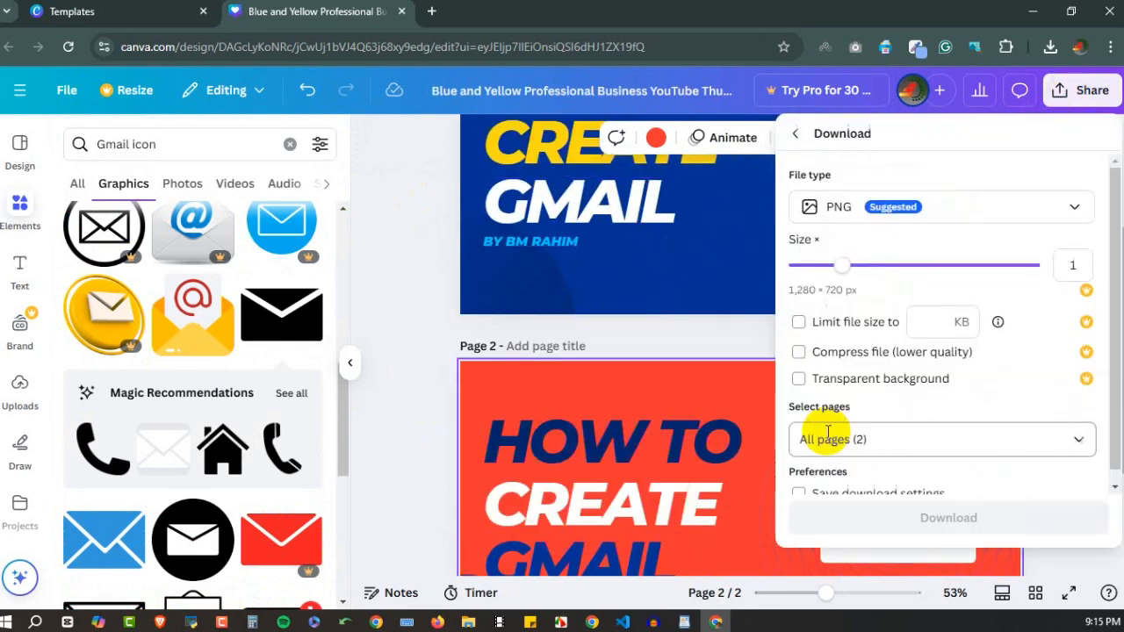
pyautogui.scroll(-1, 839, 369)
pyautogui.click(835, 427)
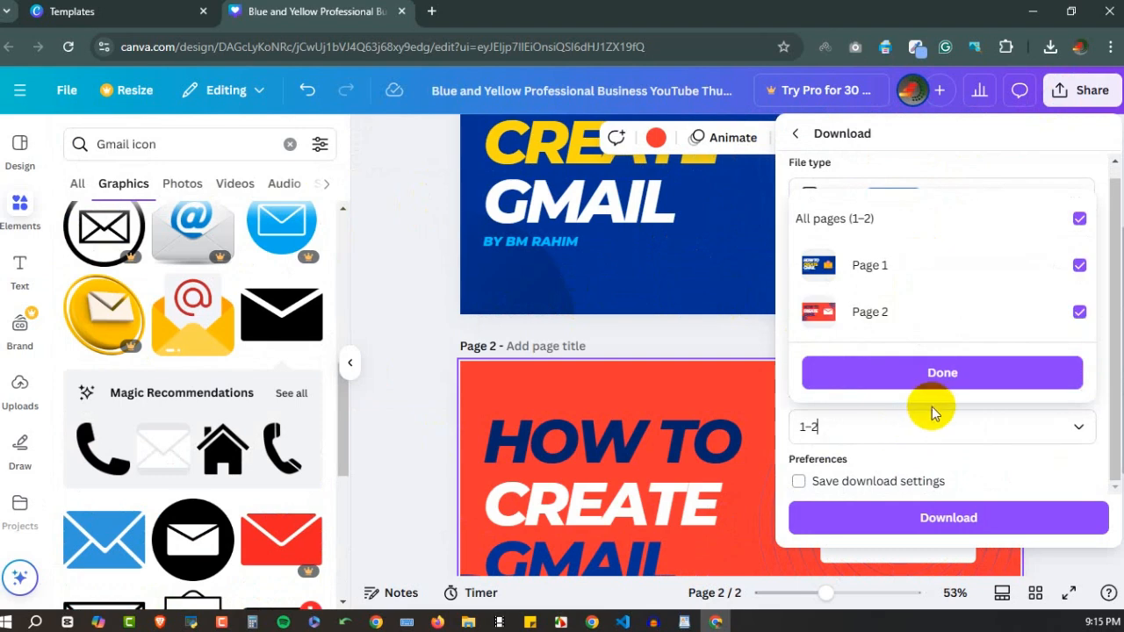
pyautogui.click(917, 425)
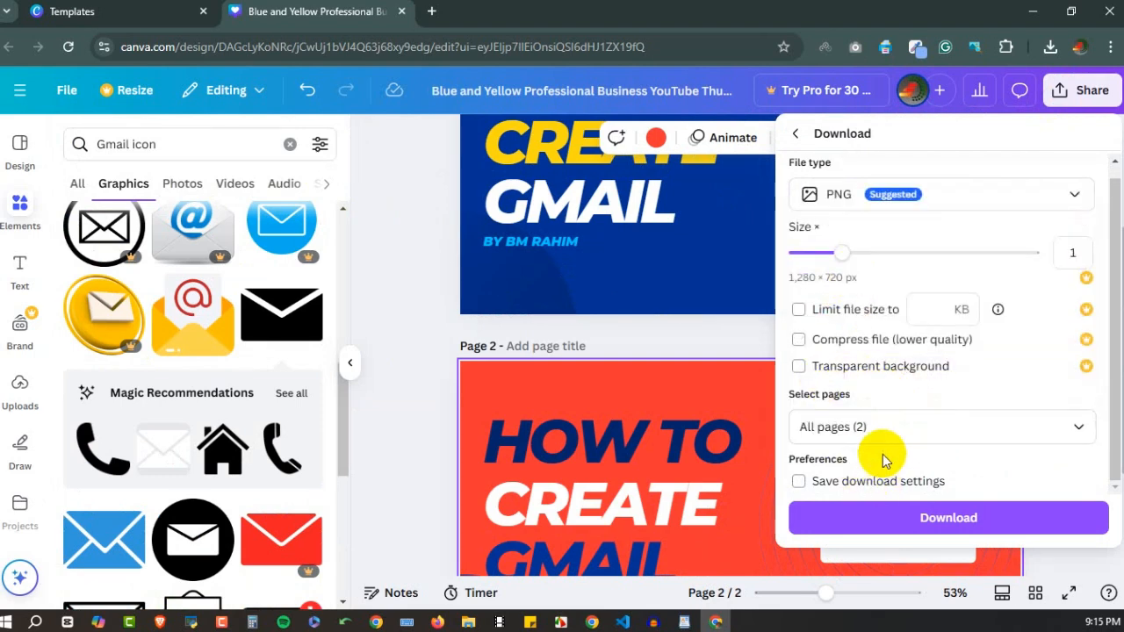
pyautogui.scroll(1, 883, 426)
pyautogui.click(955, 216)
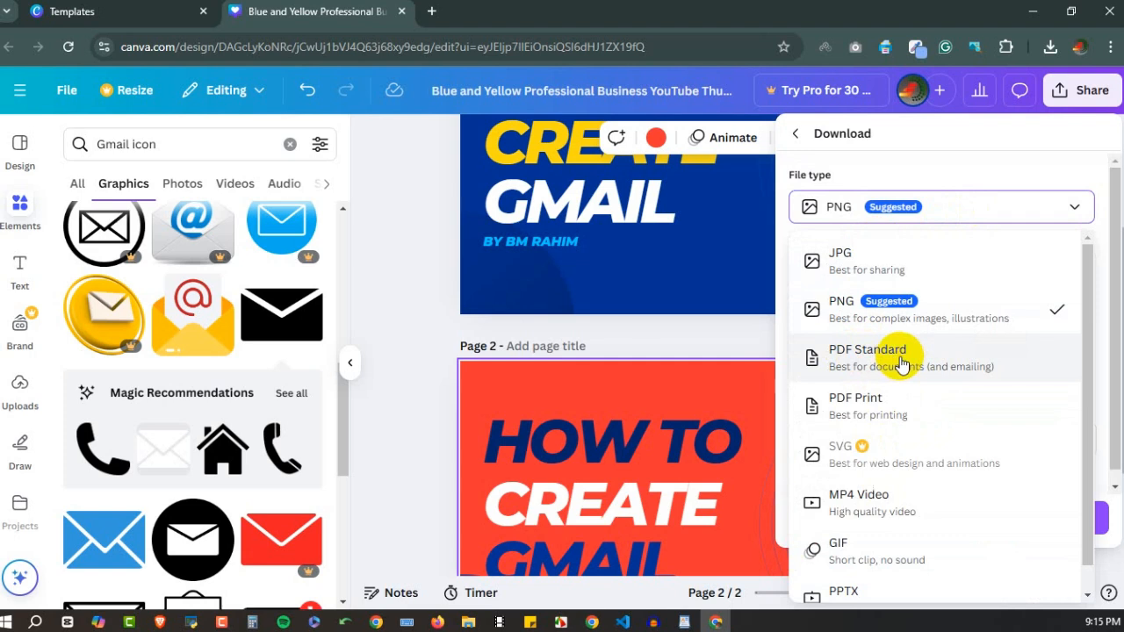
pyautogui.scroll(-1, 902, 364)
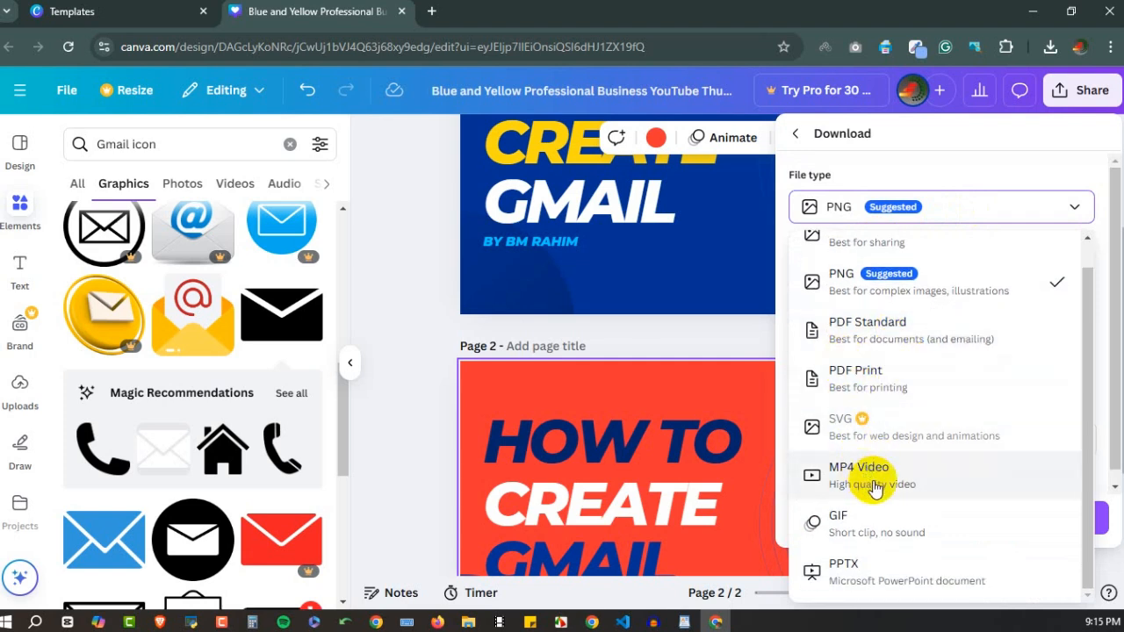
pyautogui.scroll(1, 890, 444)
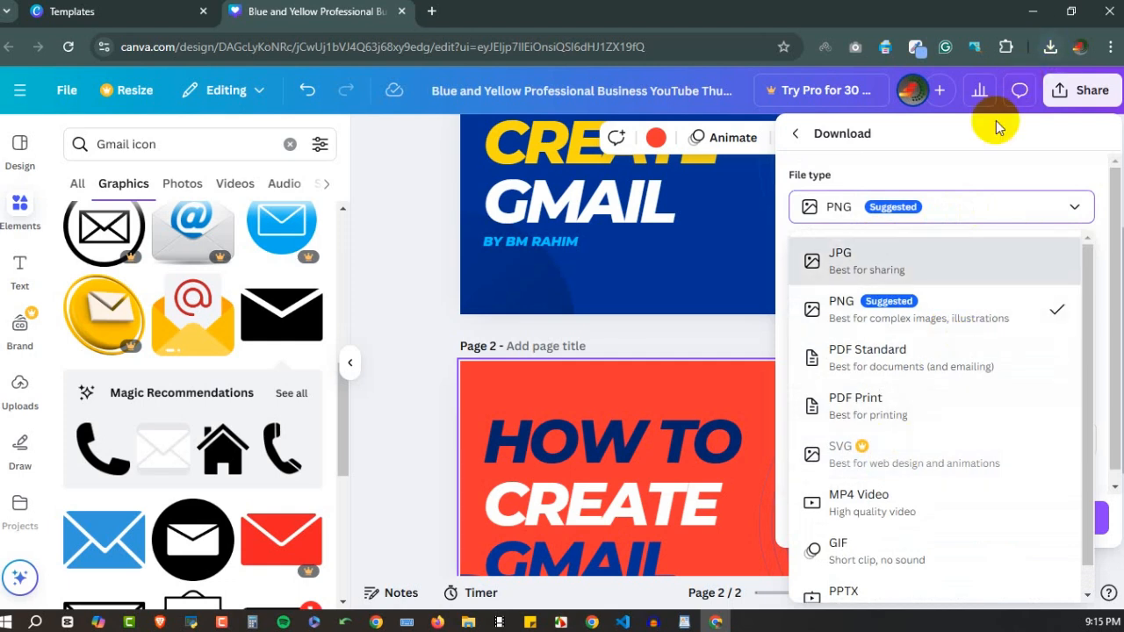
pyautogui.click(941, 211)
# Try to download the design as PNG with all pages, 1–2, selected
pyautogui.scroll(-1, 904, 333)
pyautogui.click(918, 426)
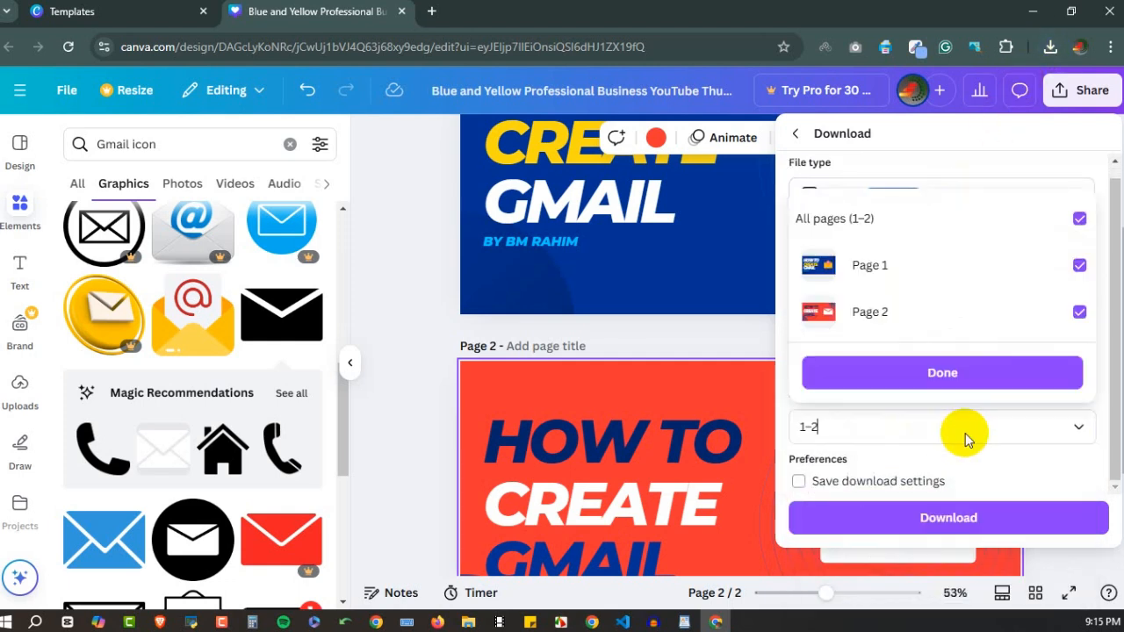
pyautogui.click(1077, 222)
pyautogui.click(1077, 222)
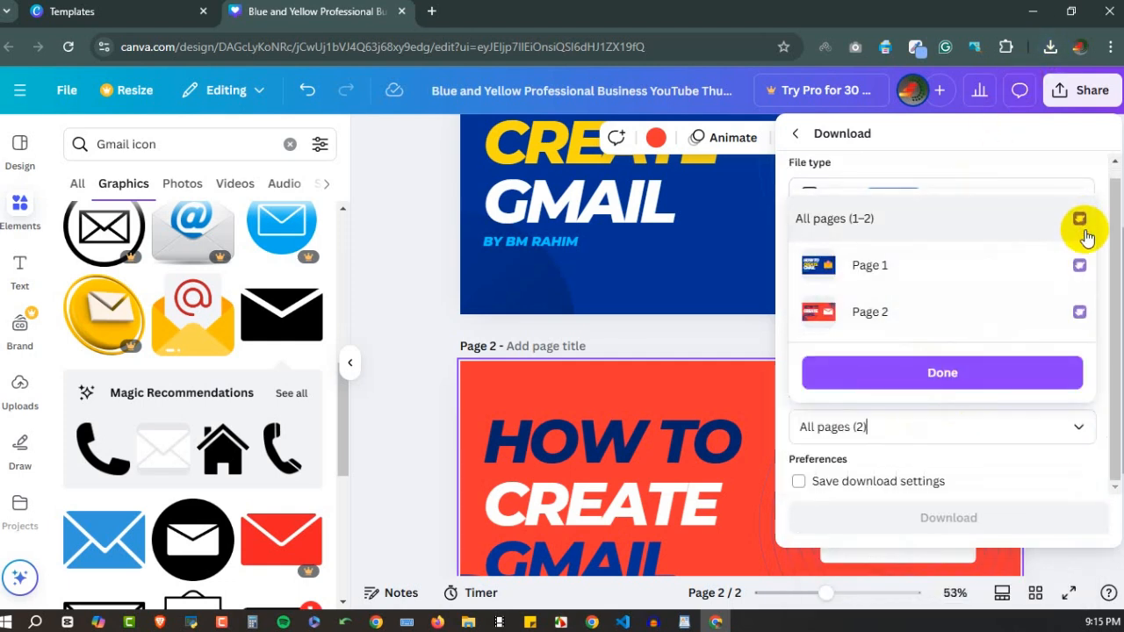
pyautogui.click(1079, 220)
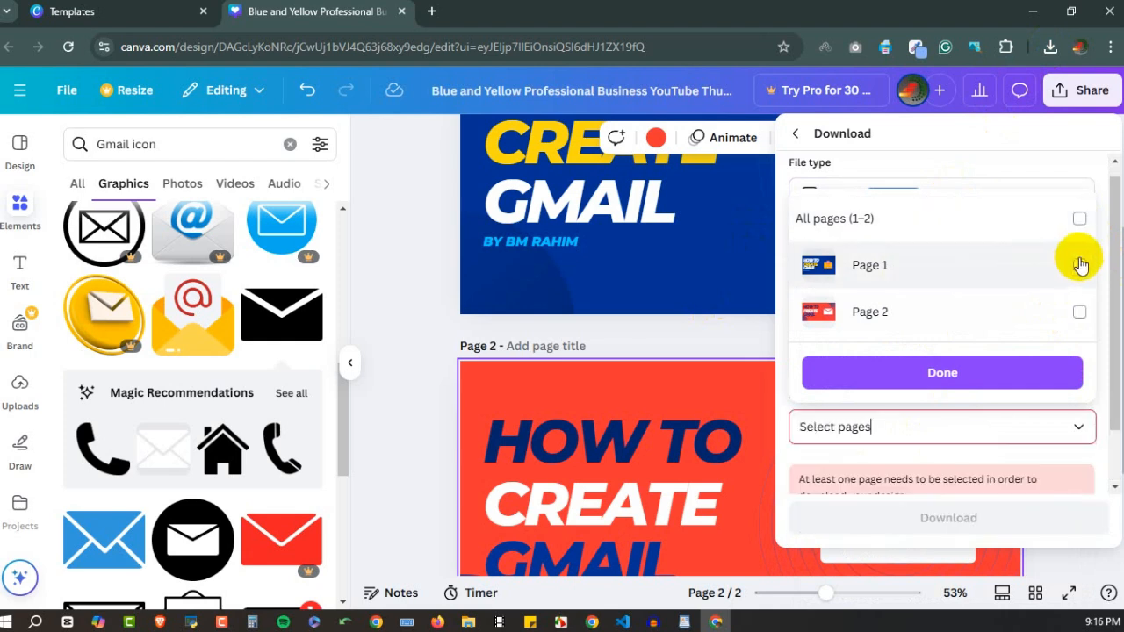
pyautogui.click(1079, 264)
pyautogui.click(1083, 221)
pyautogui.click(908, 369)
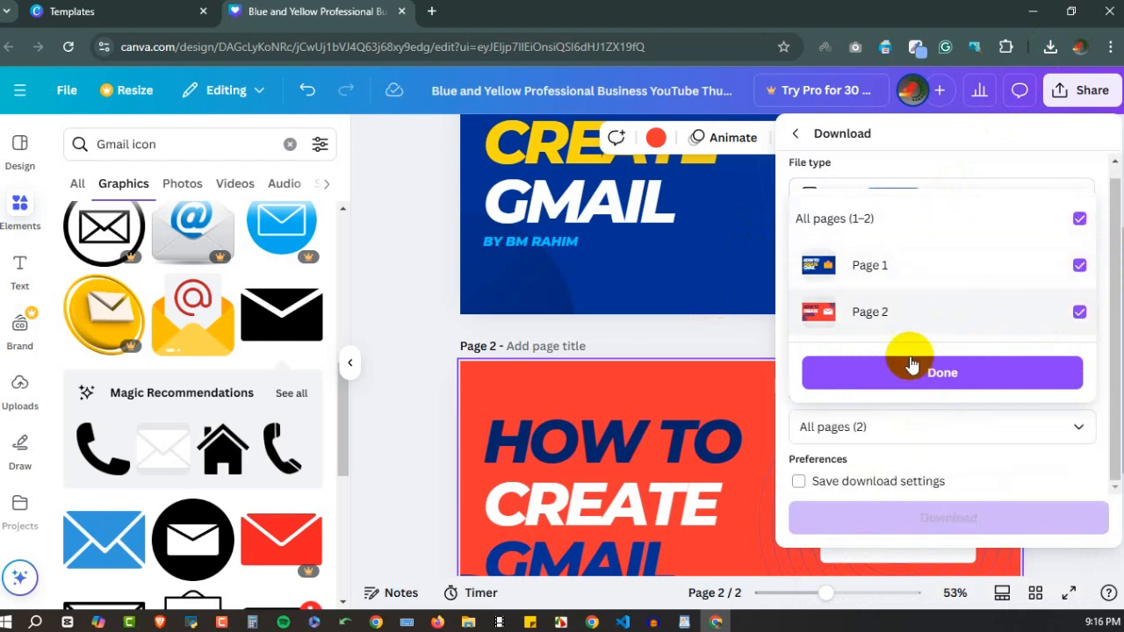
pyautogui.click(913, 518)
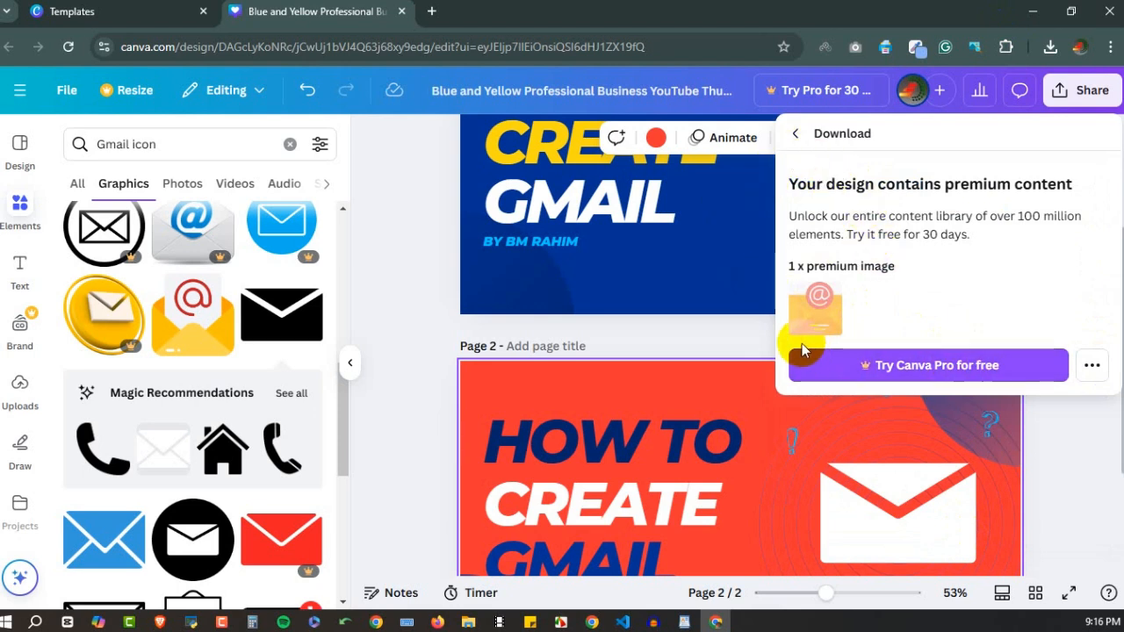
pyautogui.click(796, 134)
pyautogui.click(395, 270)
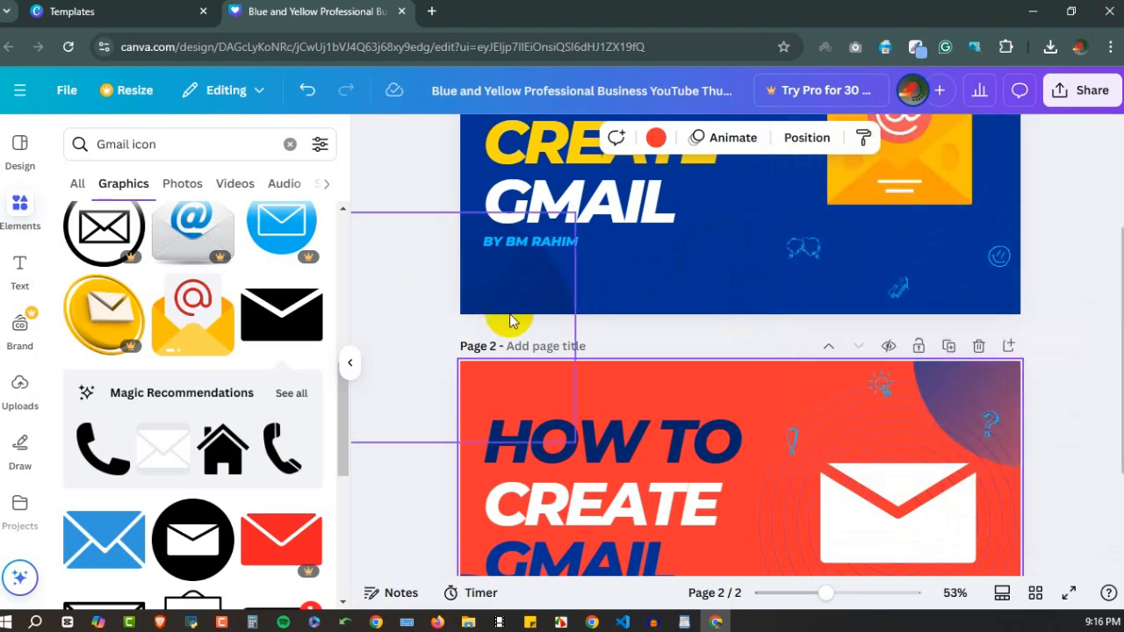
# Delete page 1 with the blue thumbnail, keeping only the red variation
pyautogui.scroll(-2, 755, 425)
pyautogui.scroll(3, 784, 237)
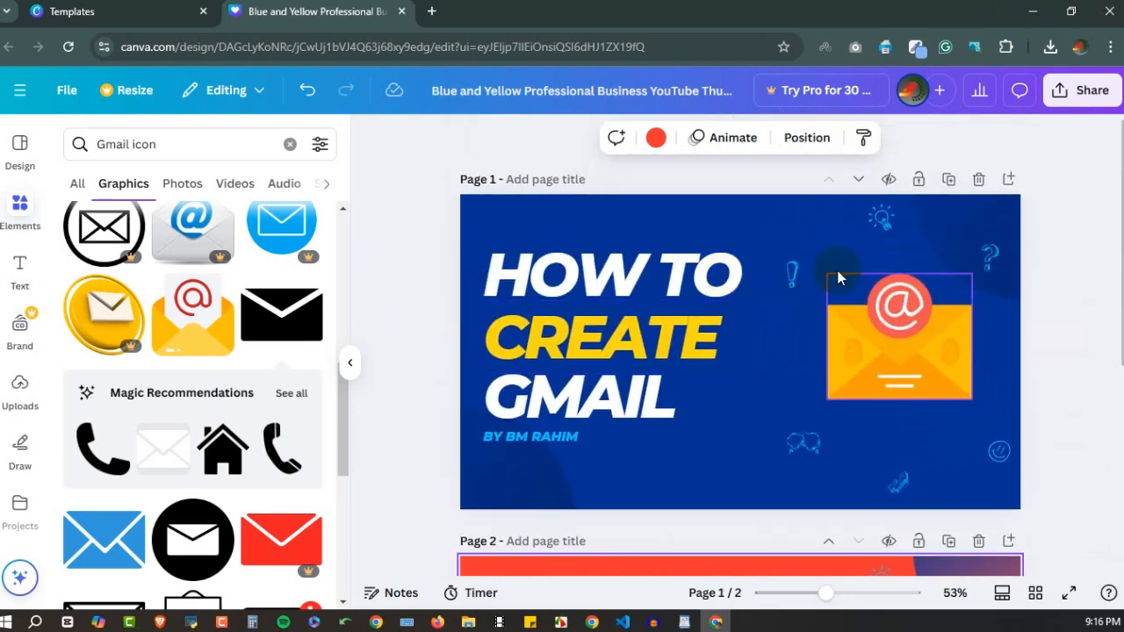
pyautogui.press('Delete')
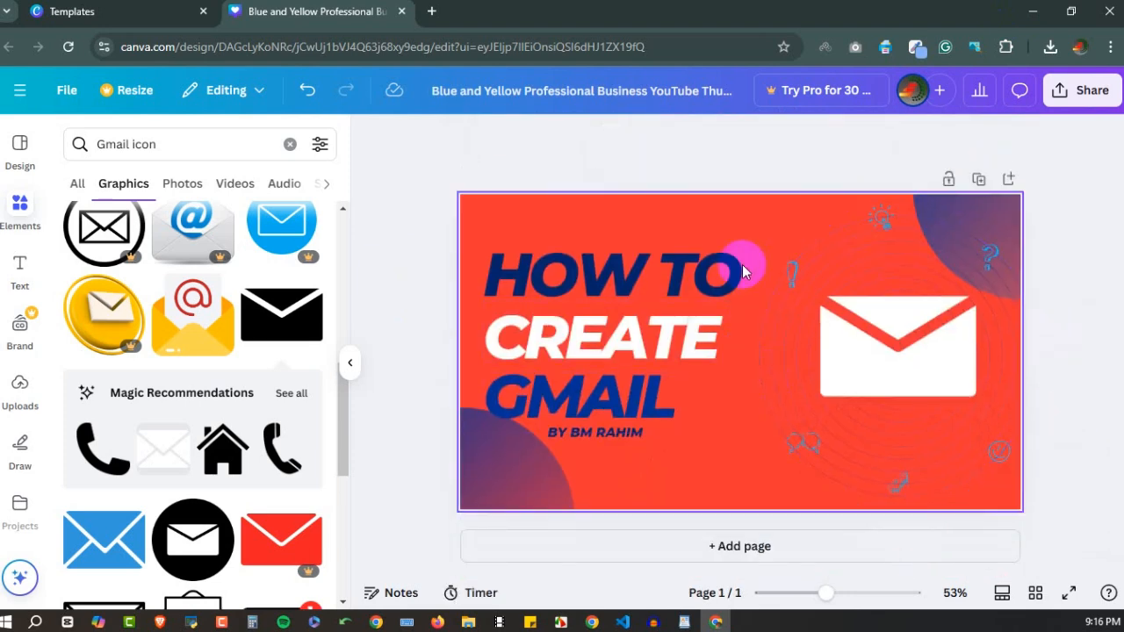
# Export the remaining red thumbnail with the file type set to JPG
pyautogui.click(1082, 93)
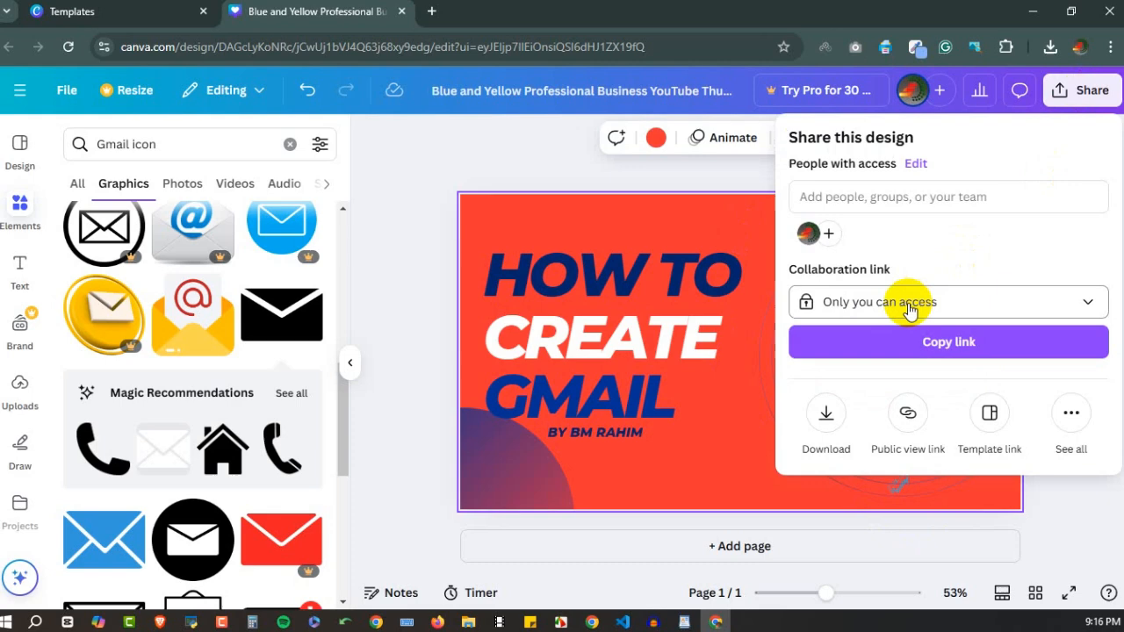
pyautogui.click(823, 409)
pyautogui.click(964, 222)
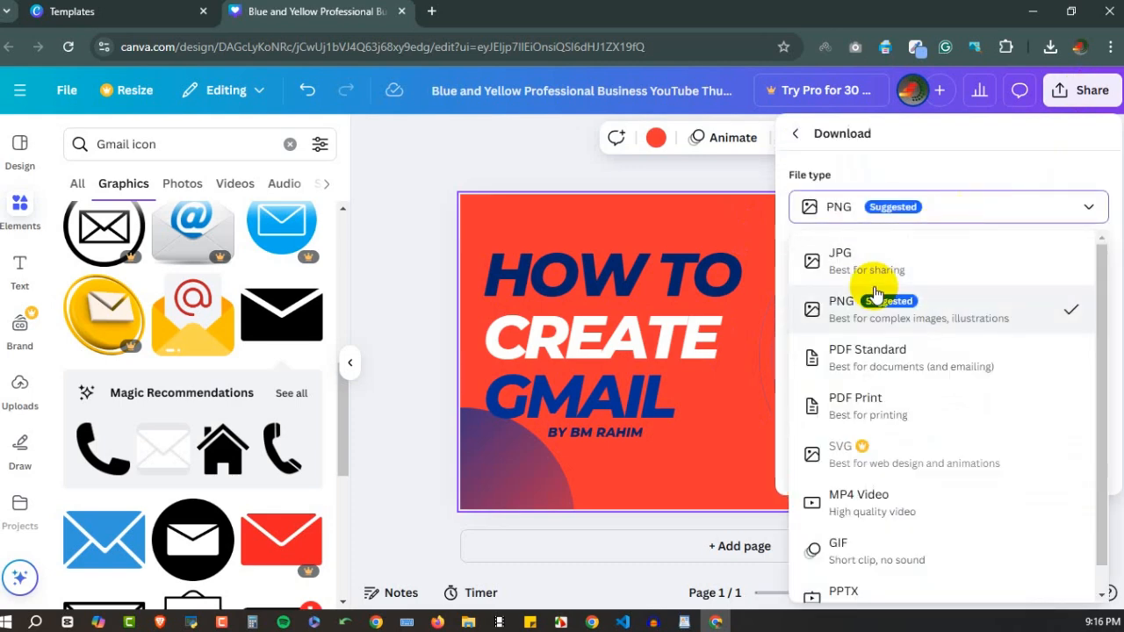
pyautogui.click(966, 257)
pyautogui.click(891, 454)
pyautogui.click(926, 490)
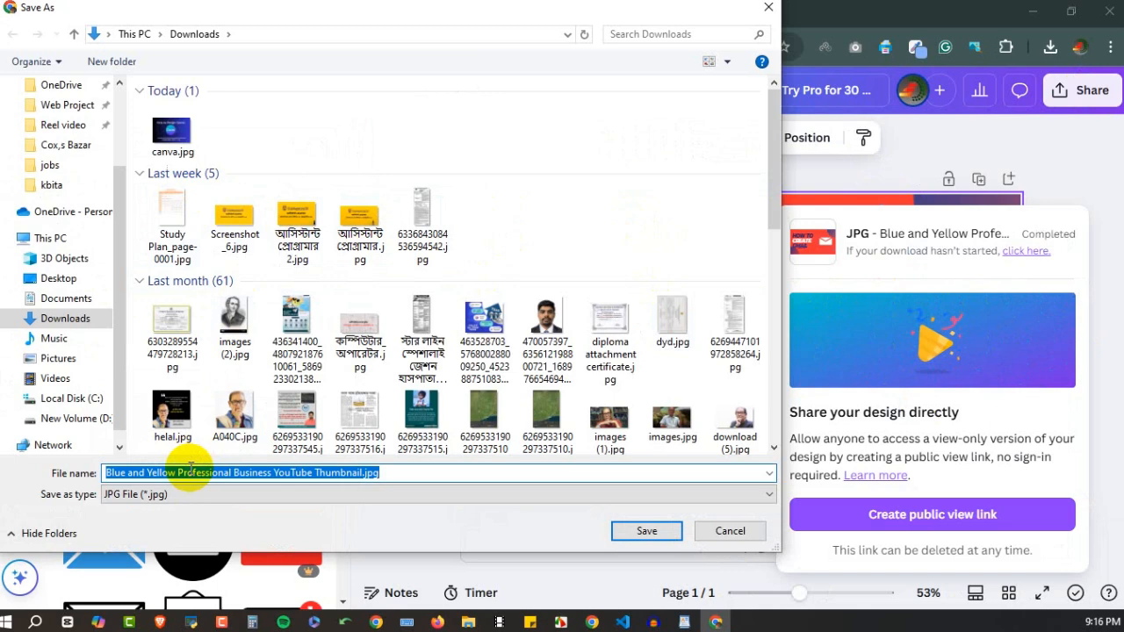
# Save the exported JPG in the Downloads folder and open the saved image in the photo viewer
pyautogui.press('BackSpace')
pyautogui.press('Escape')
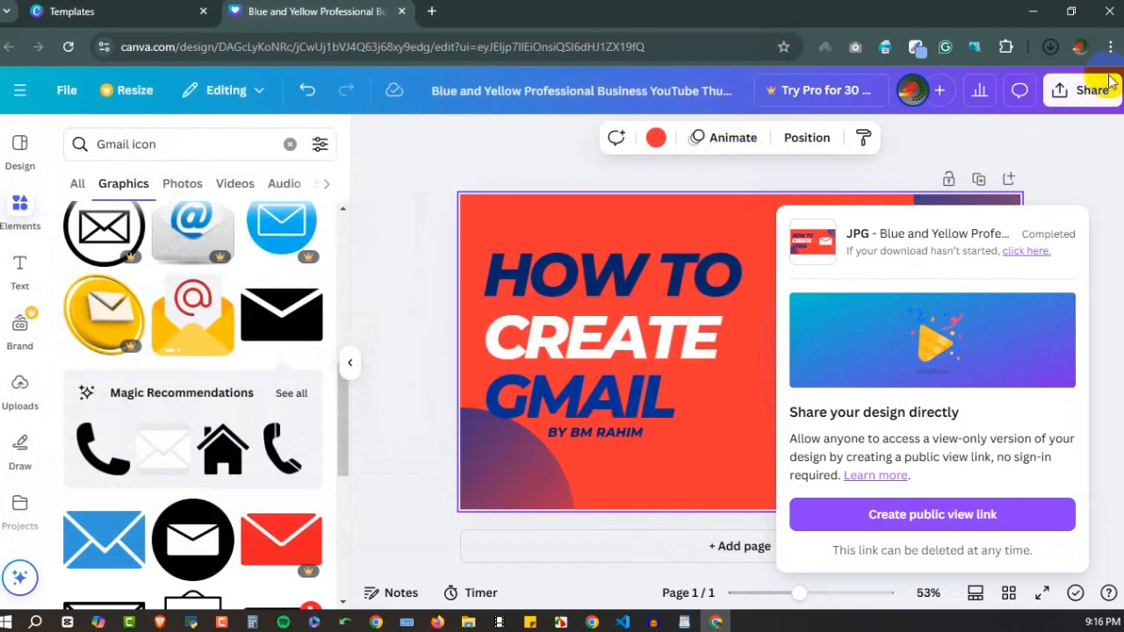
pyautogui.click(482, 155)
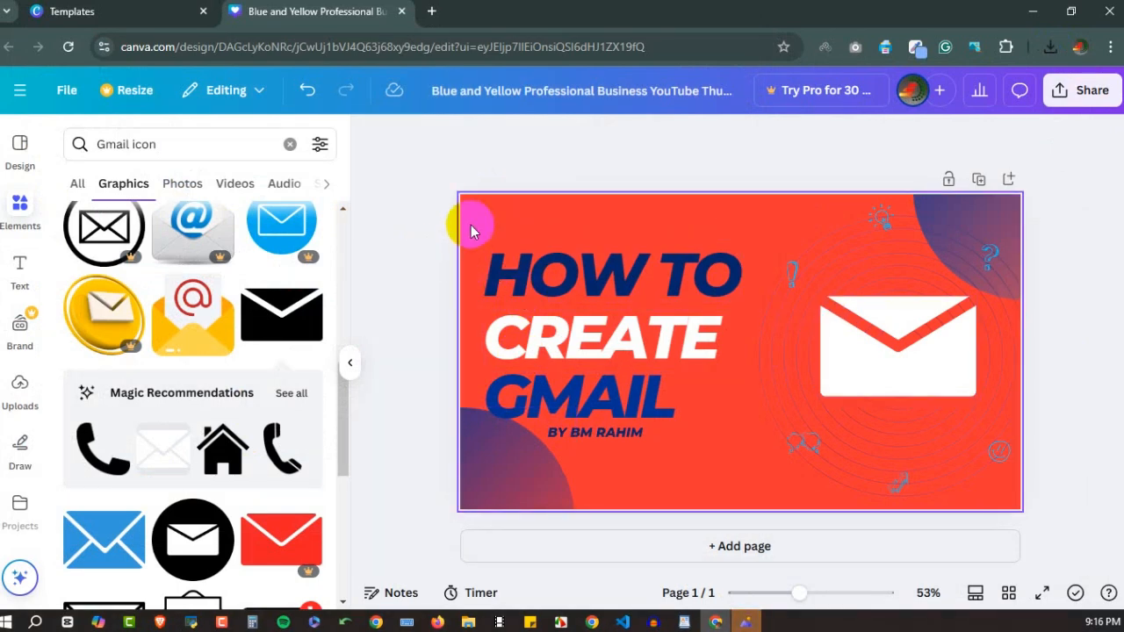
pyautogui.click(749, 623)
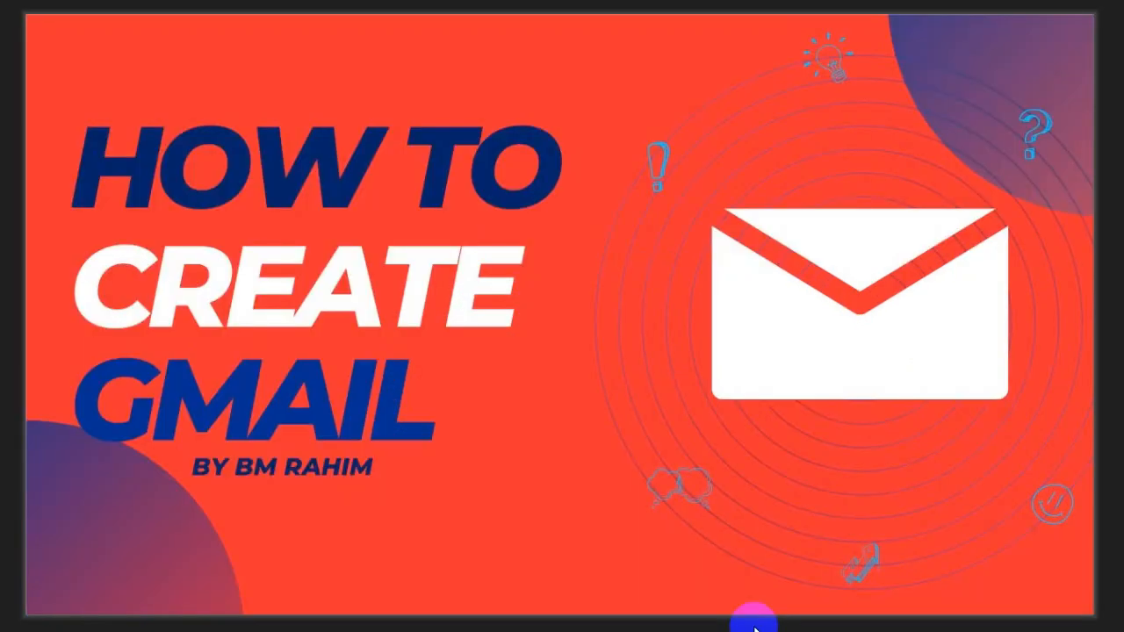